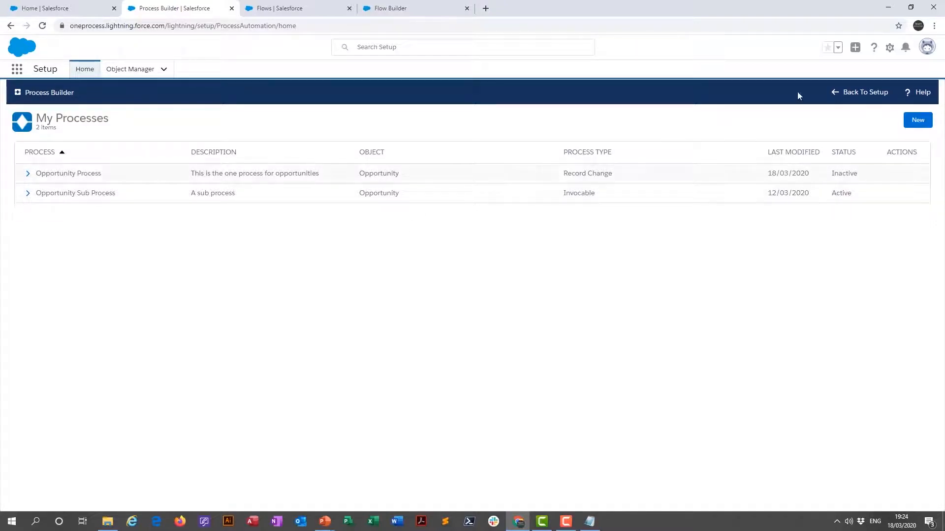
- Create a process named Closed Won Opportunities, described as "All about Closed Won Opportunities", that starts when a record changes
click(920, 123)
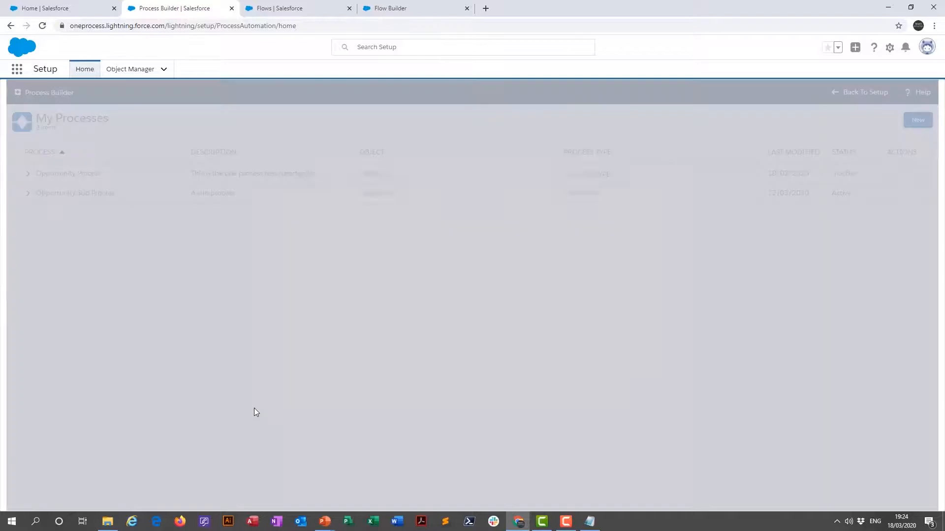
text(Closed Won Opportunities)
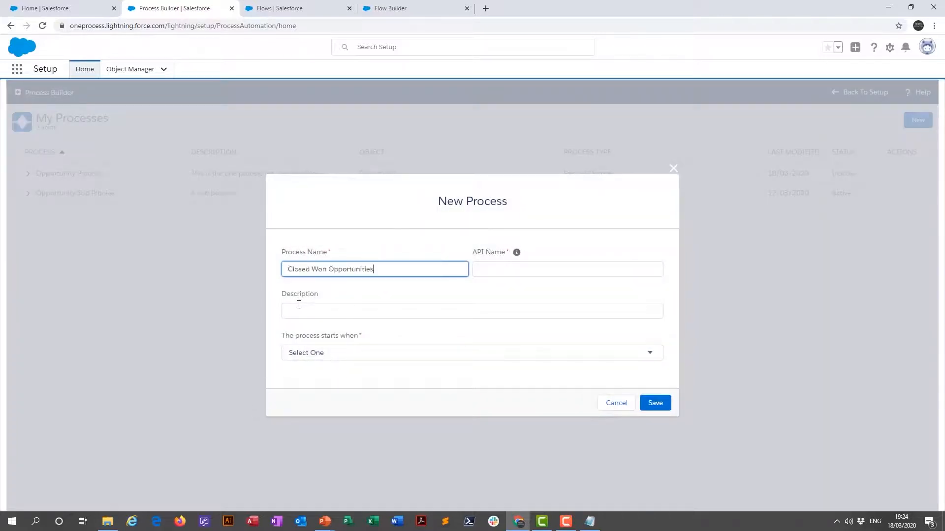
click(434, 312)
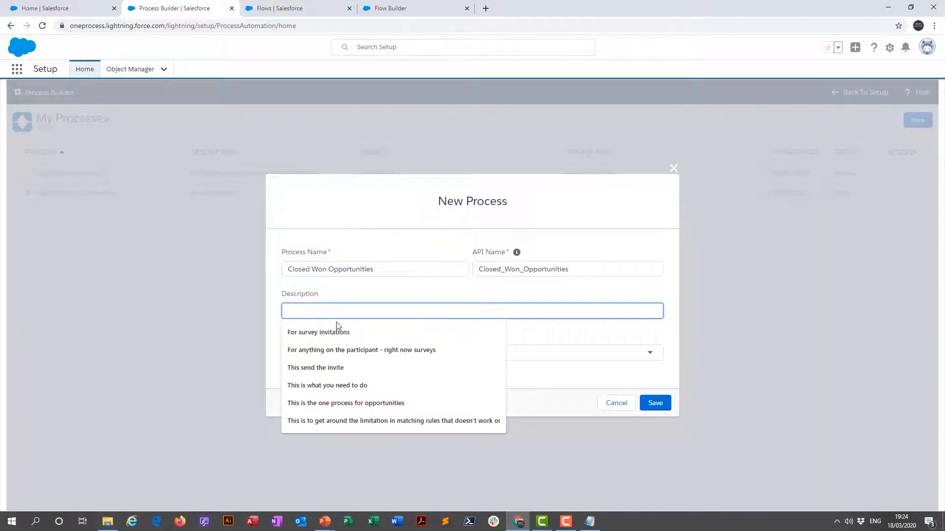
text(All about)
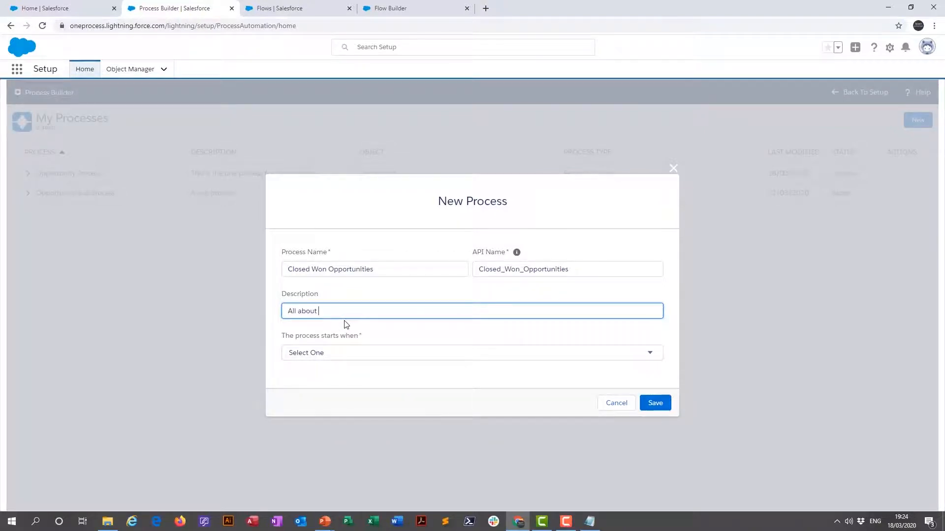
text(Closed Won Opportunities)
click(373, 355)
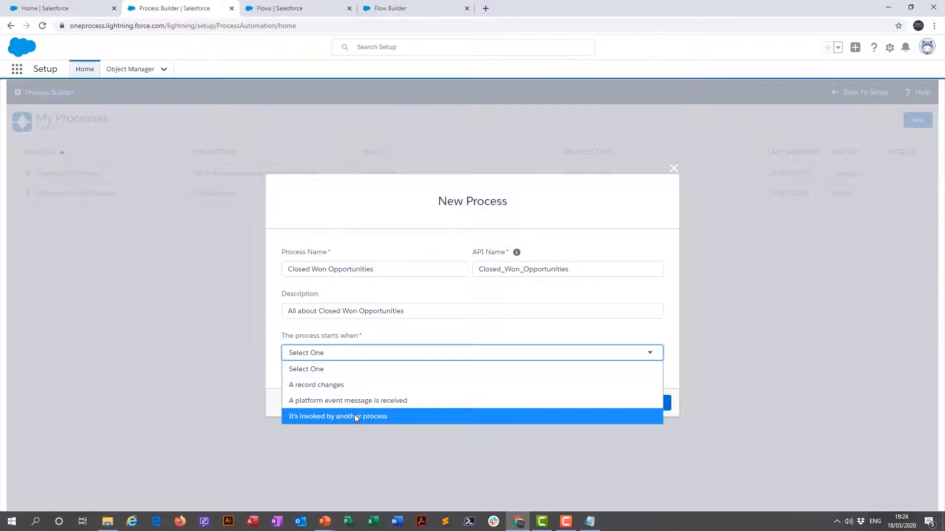
click(320, 384)
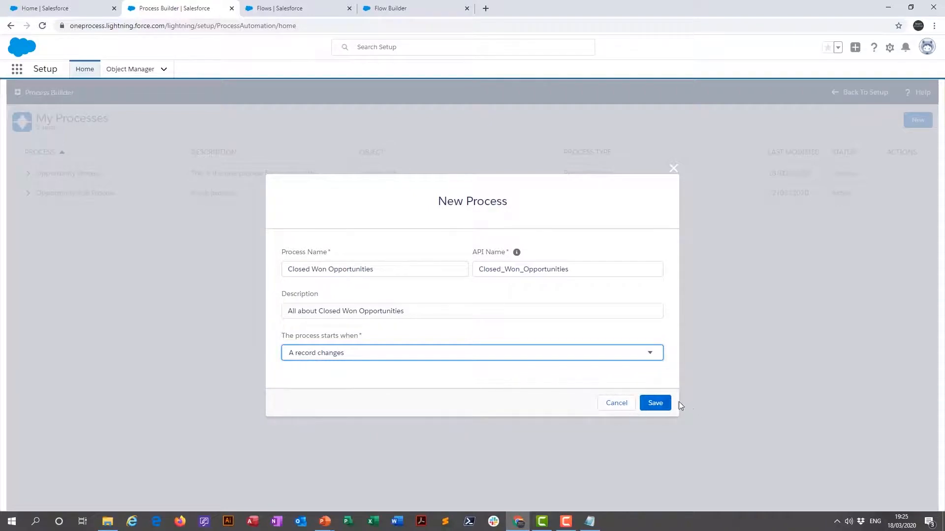
click(660, 404)
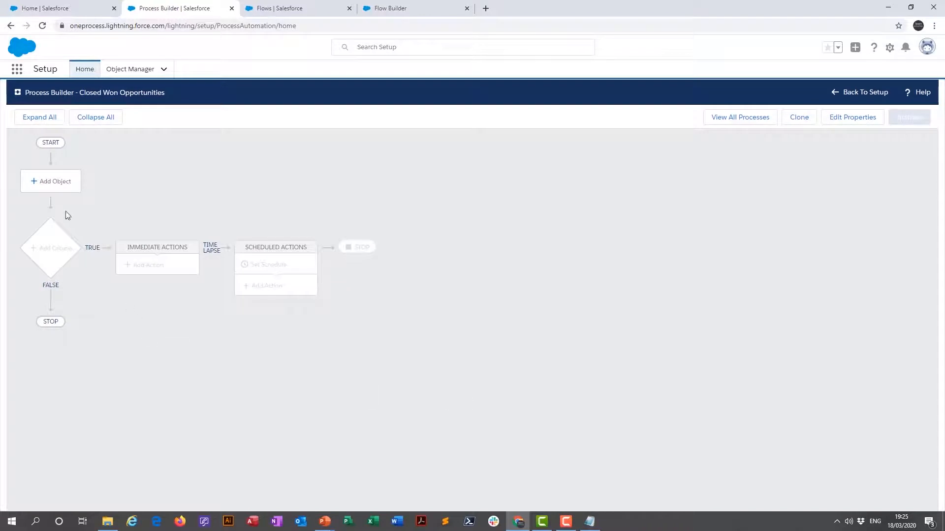
- Set the process object to Opportunity, start it when a record is created or edited, and save
click(57, 191)
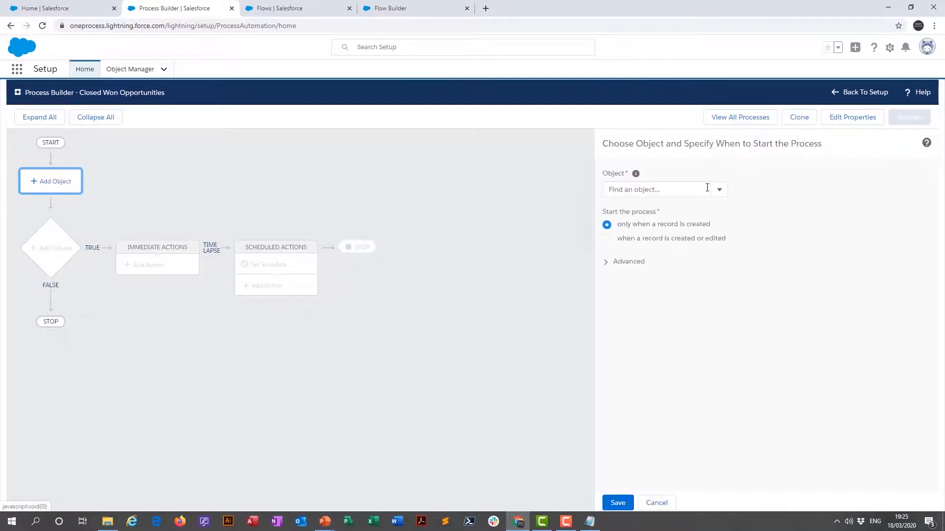
click(675, 194)
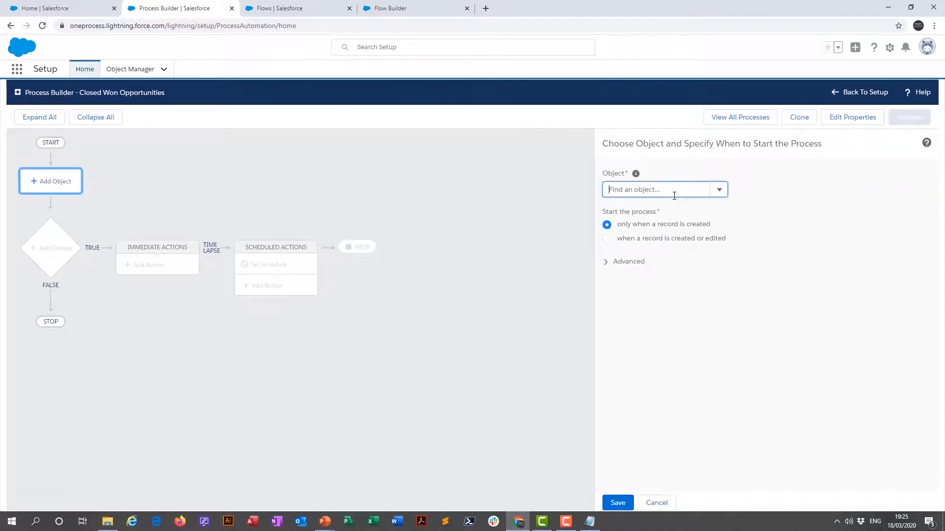
text(oppo)
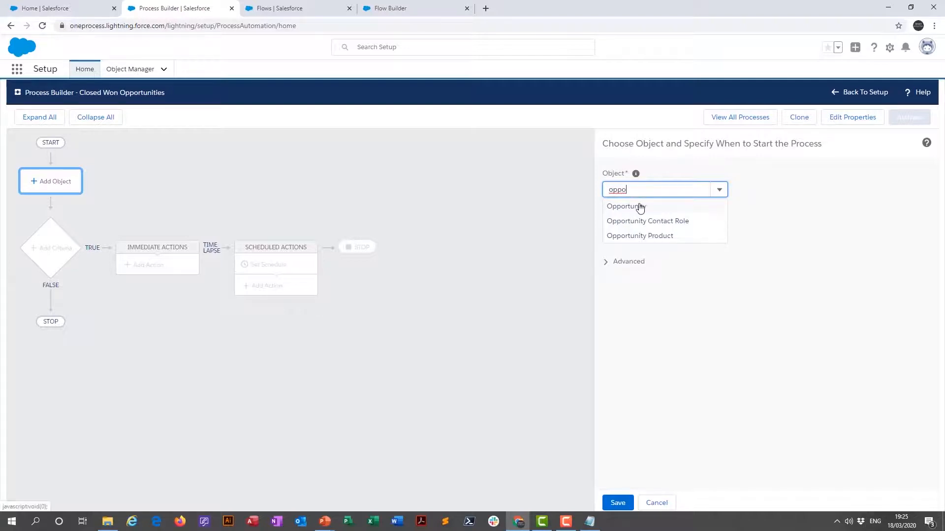
click(640, 206)
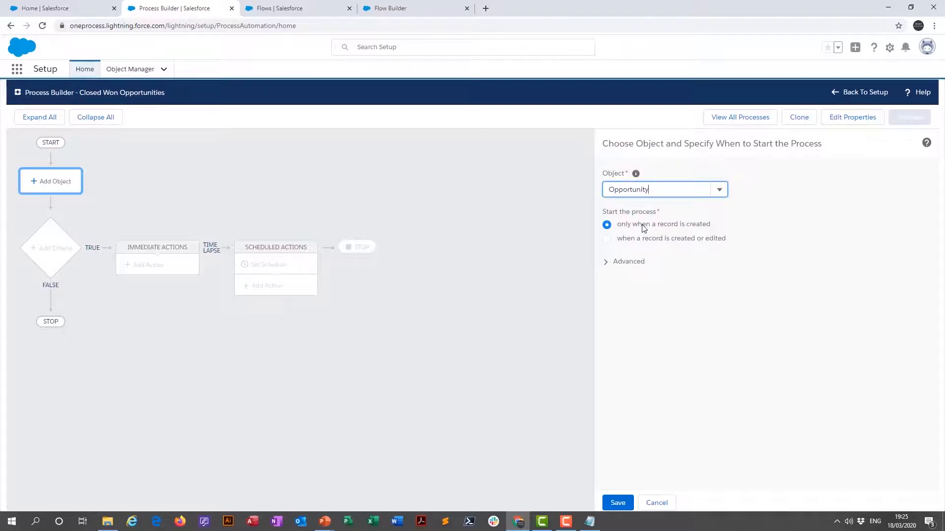
click(607, 242)
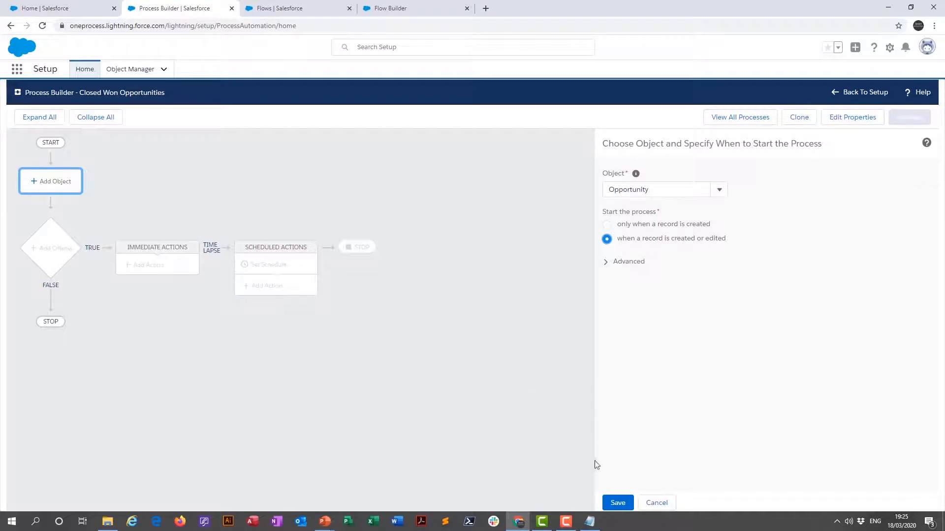
click(618, 503)
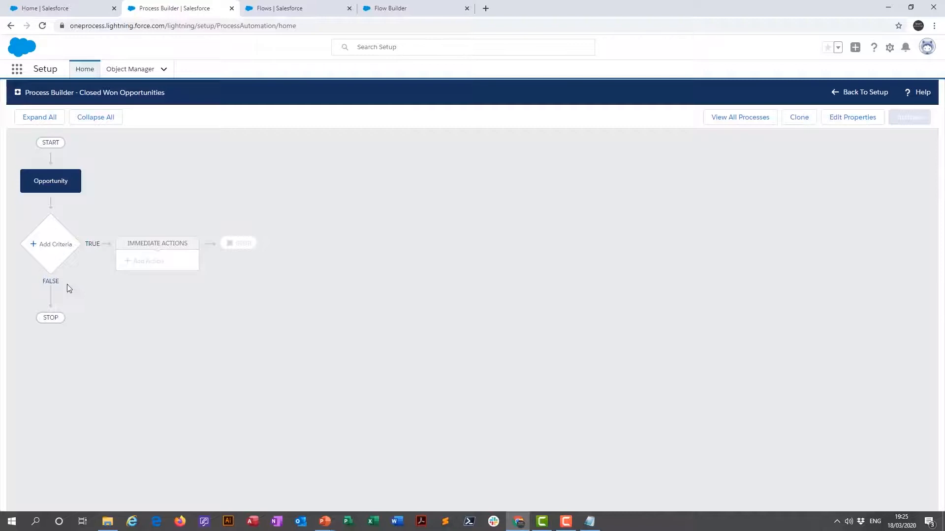
click(49, 248)
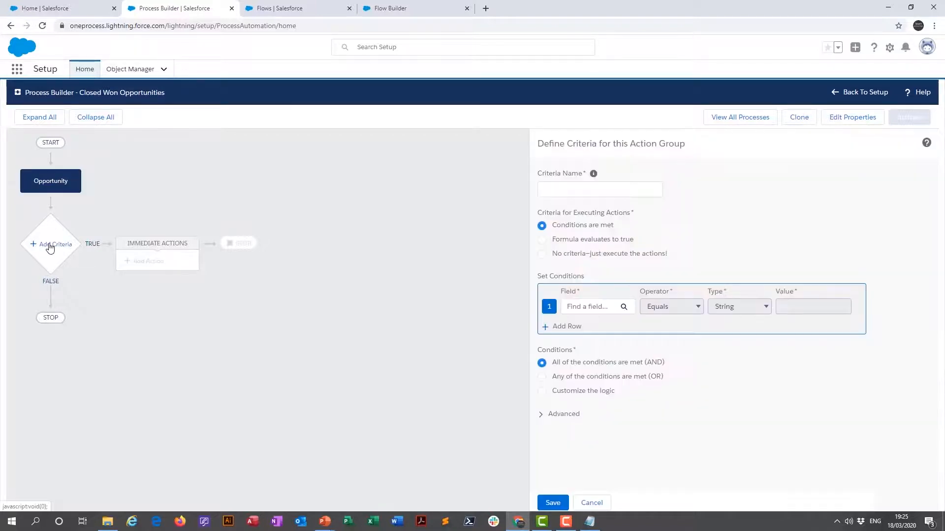
click(542, 240)
click(587, 326)
text(ISNEW())
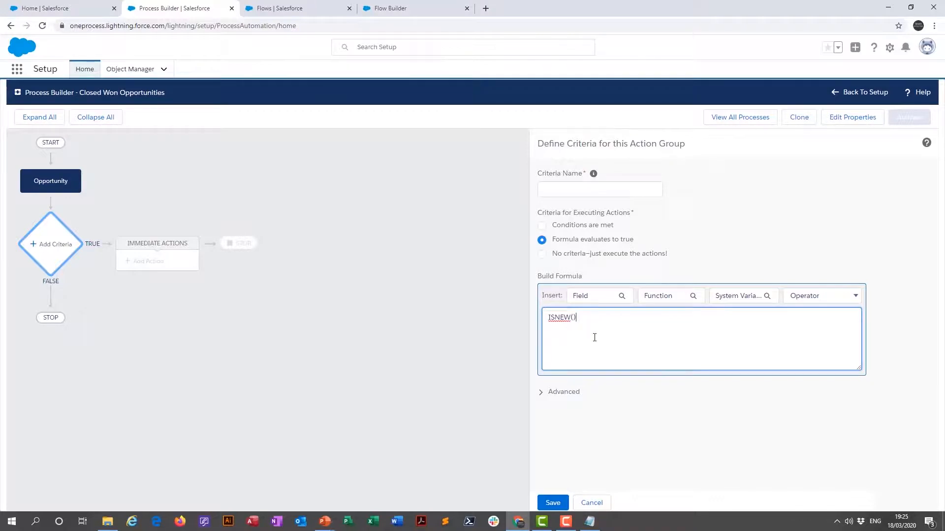
click(593, 503)
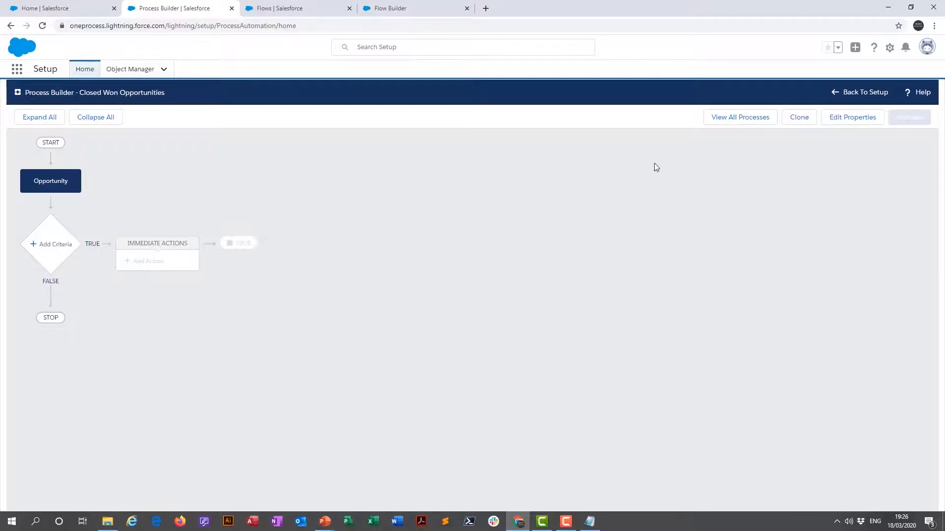
- Return to the list of all processes and delete Version 1 of the Closed Won Opportunities process
click(723, 117)
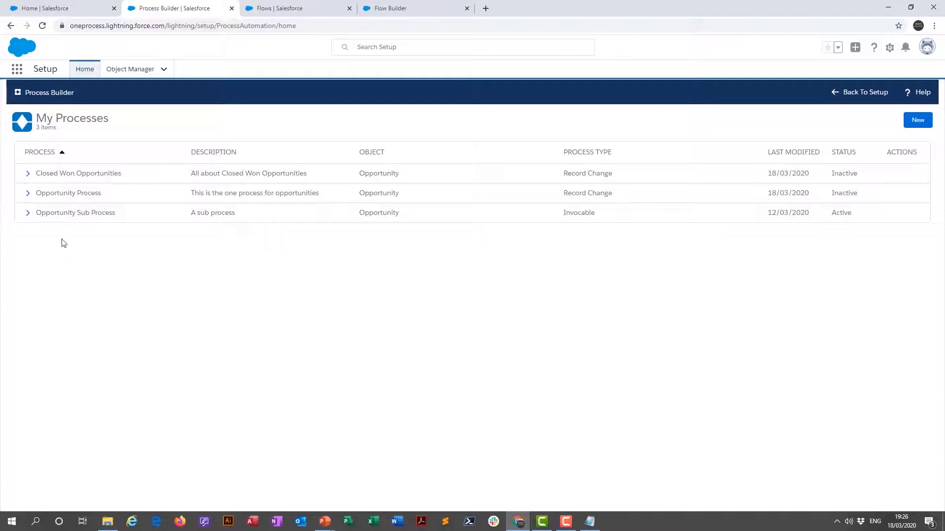
click(28, 175)
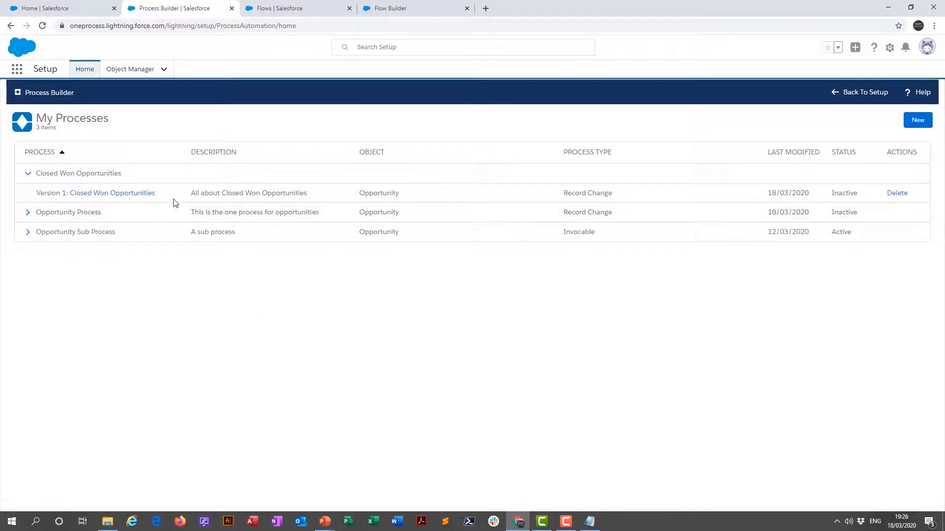
click(899, 195)
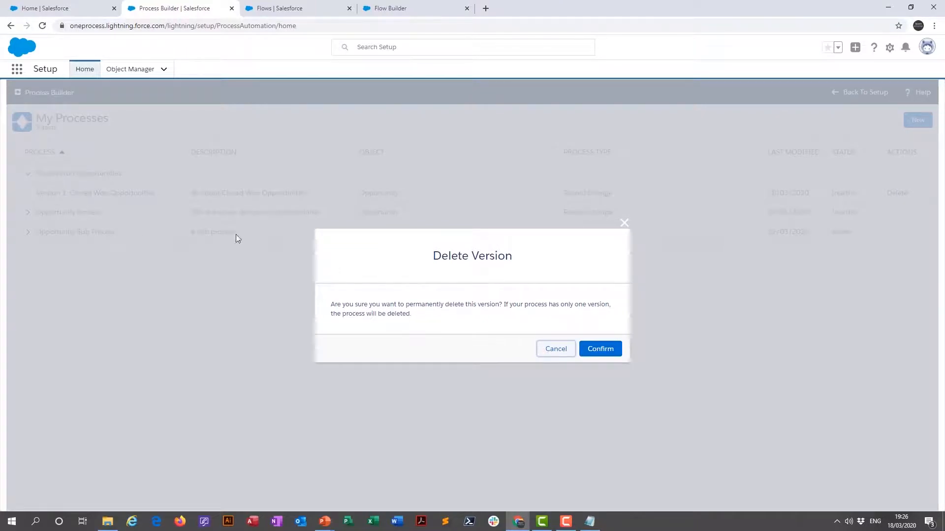
click(609, 351)
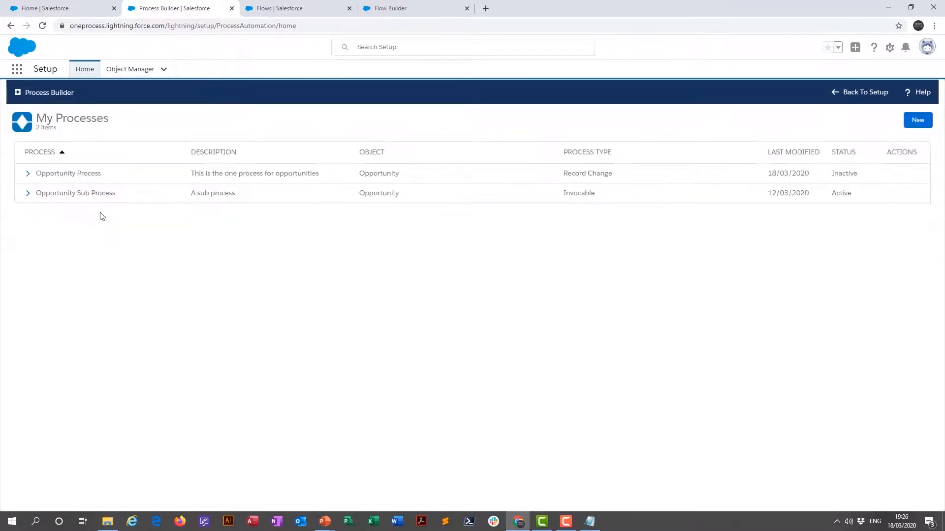
- Open the Opportunity Process and move the won-and-more-than-10,000 criteria above the switch criteria, restoring the original order
click(56, 175)
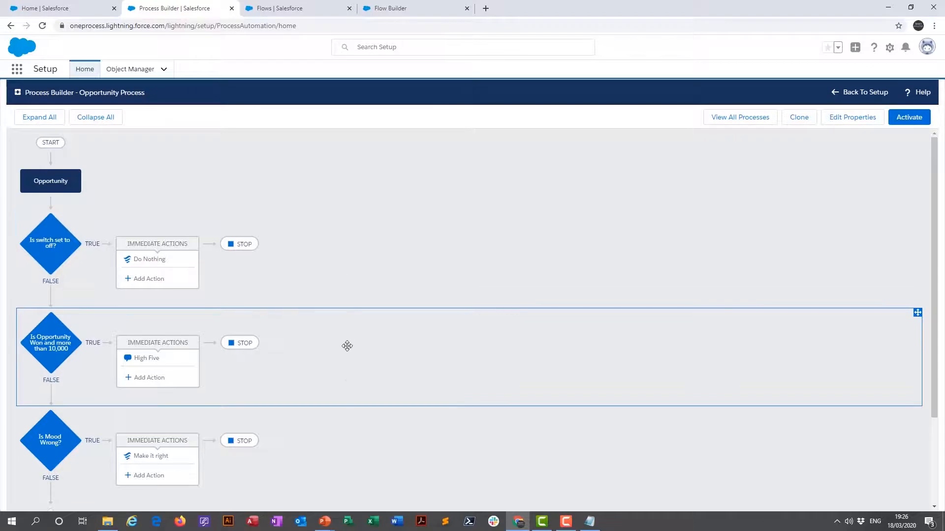
drag(369, 348, 363, 240)
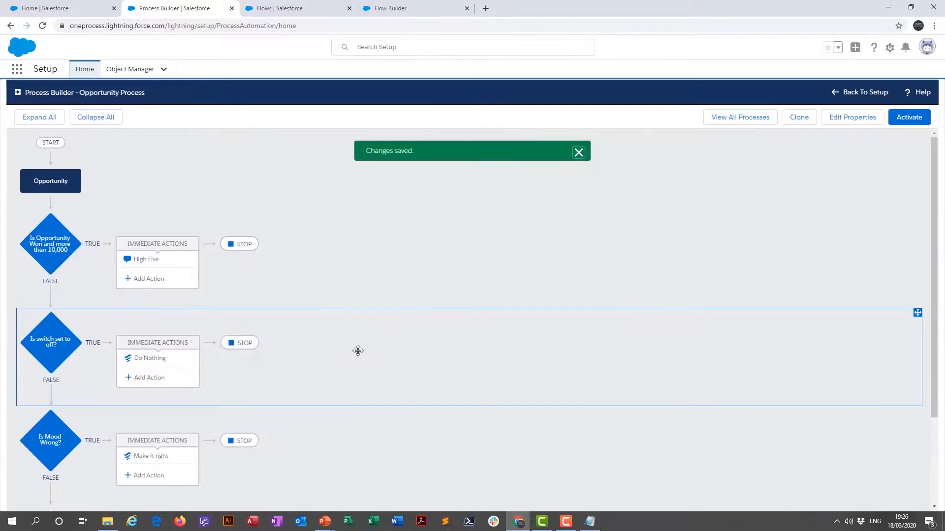
drag(356, 341, 356, 251)
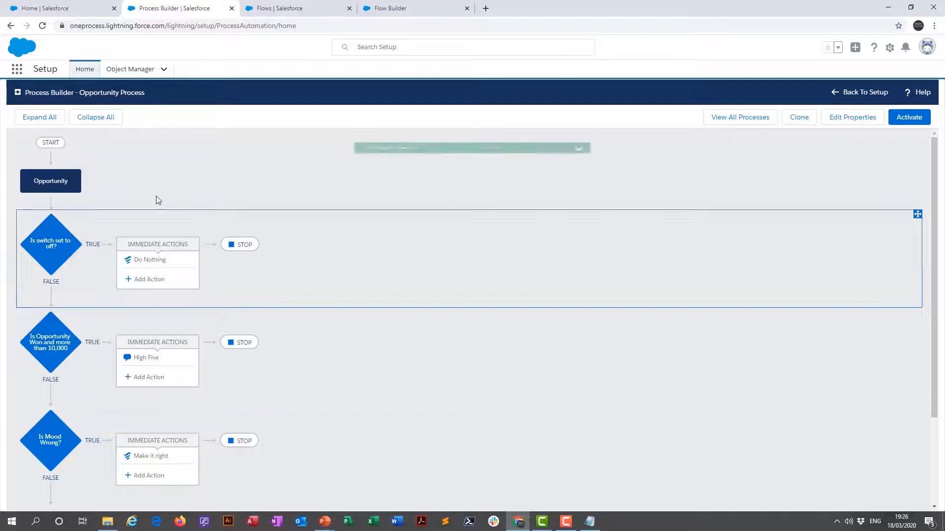
- Examine the formula of the "Is switch set to off?" criteria and the settings of its Do Nothing action
click(50, 245)
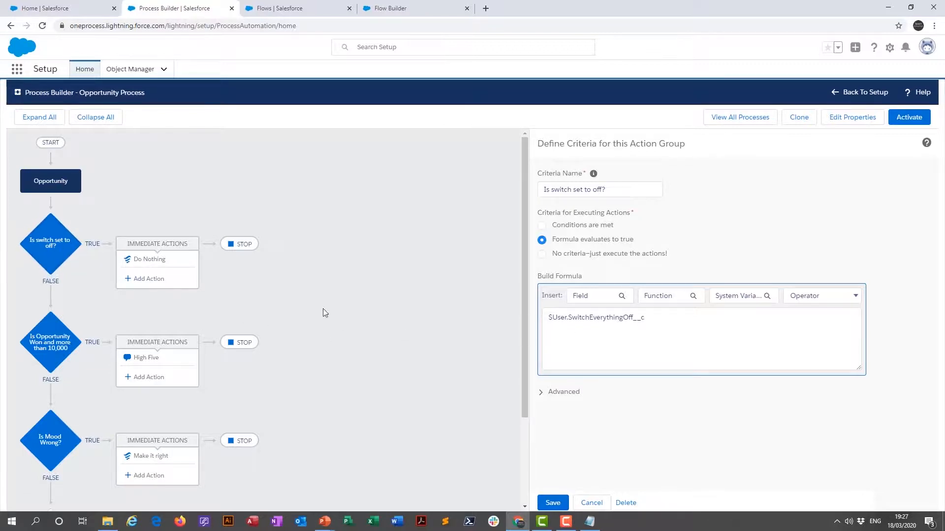
click(140, 261)
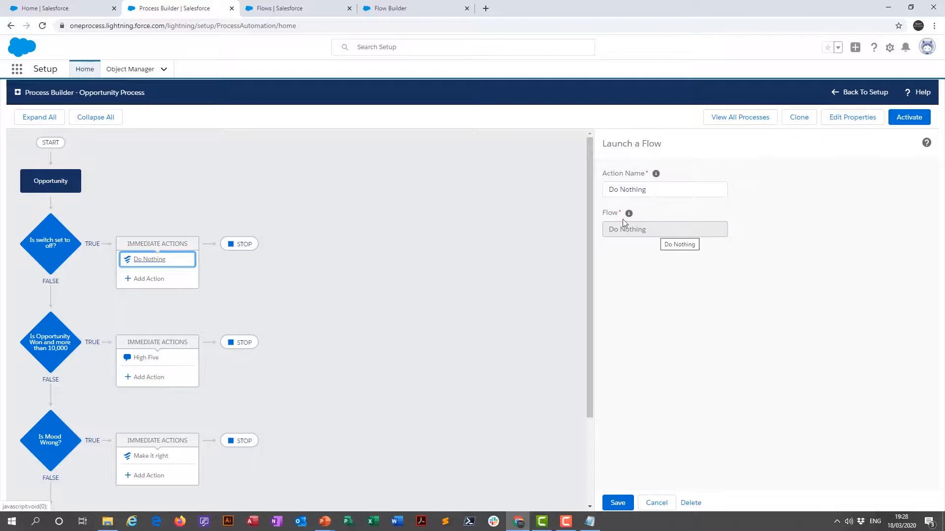
- Open the Do Nothing flow and examine the variable and value set by its assignment element
click(292, 16)
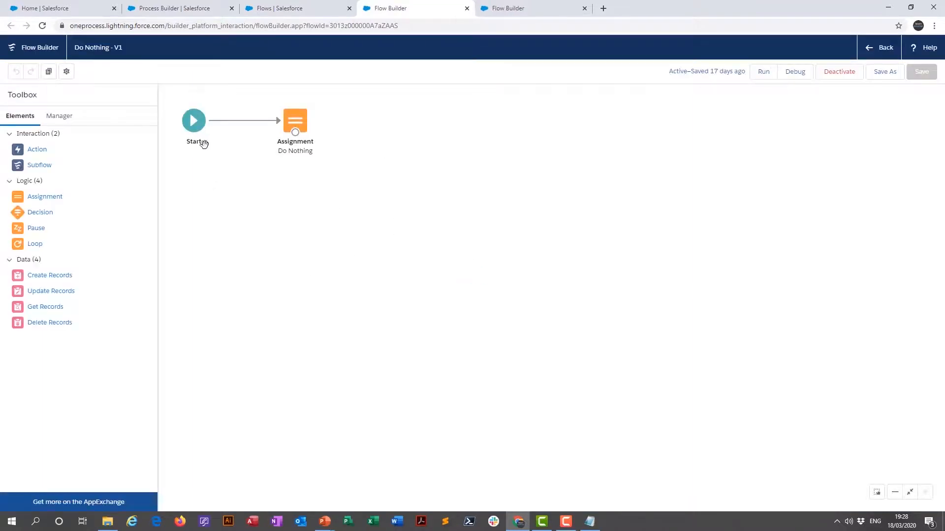
click(294, 122)
double_click(294, 122)
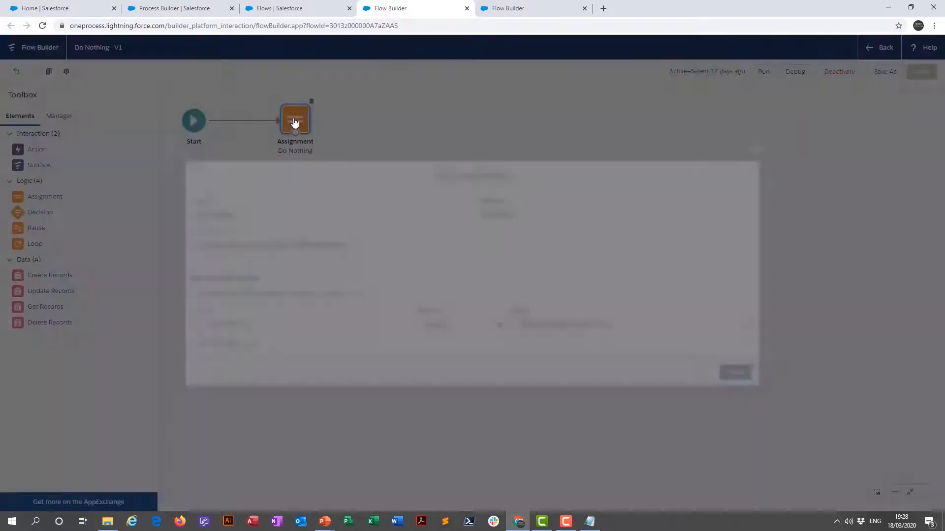
click(273, 326)
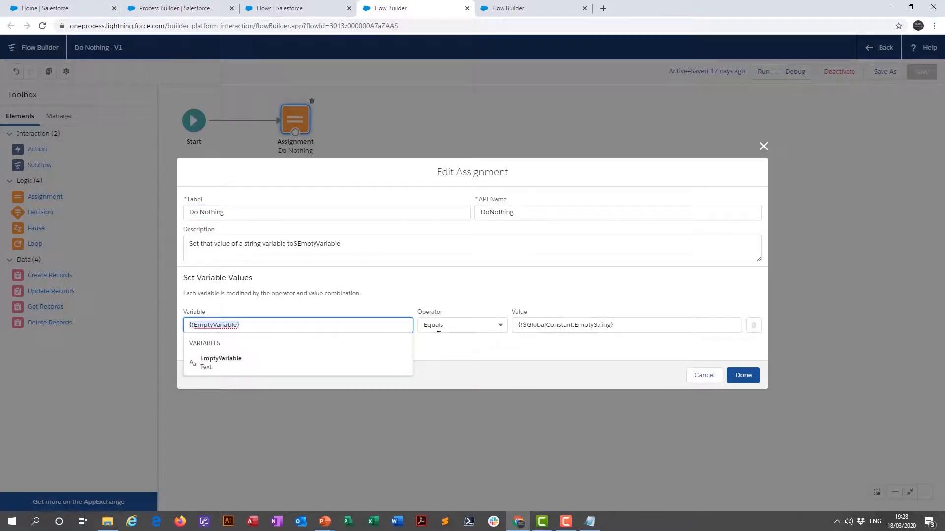
click(628, 324)
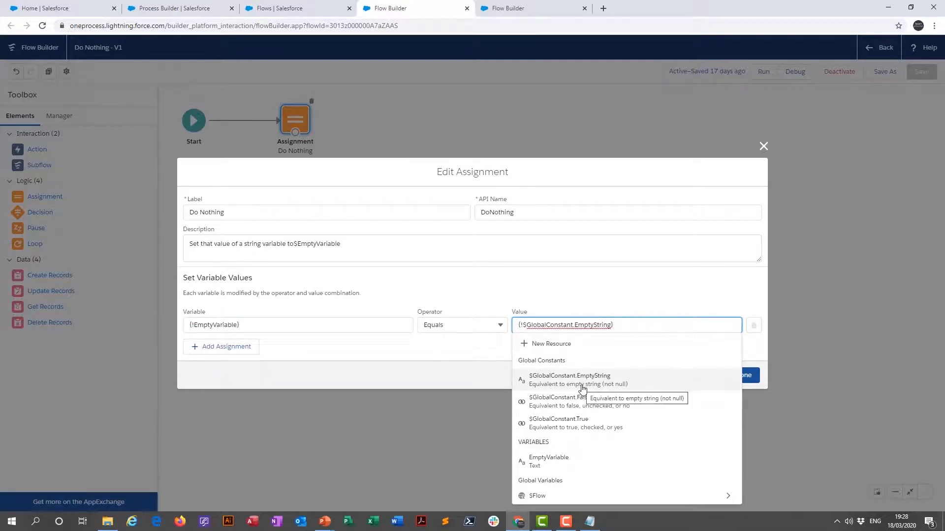
click(665, 284)
click(743, 375)
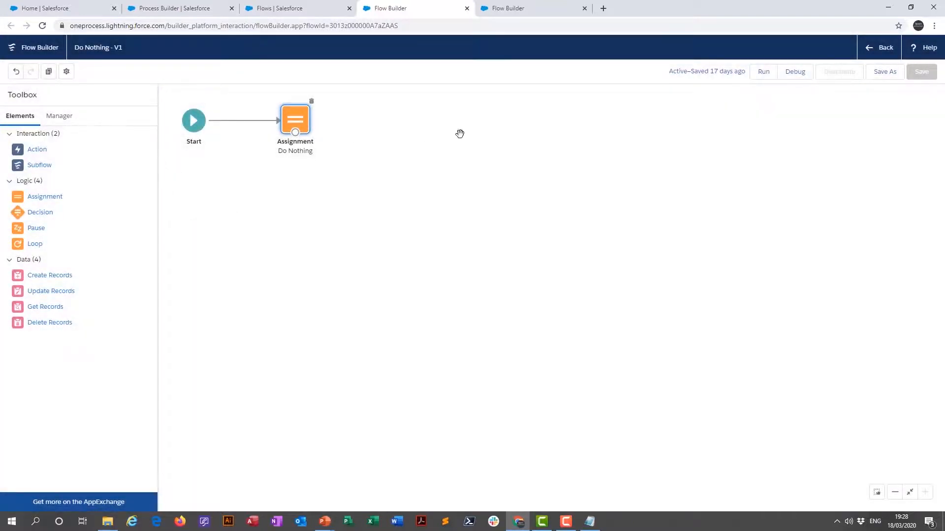
- In the Opportunity Process's won-and-more-than-10,000 criteria, choose to execute actions only when specified changes are made, and select the whole formula
click(183, 9)
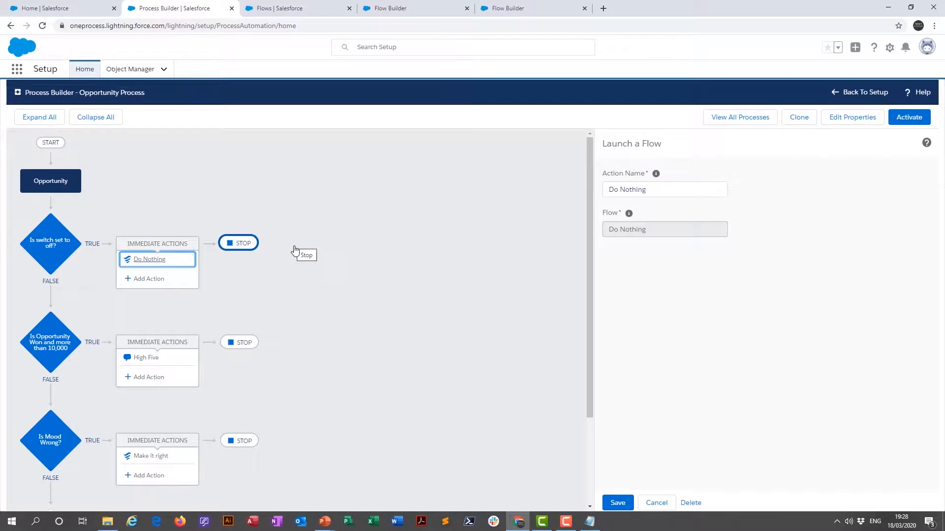
scroll(295, 251, down, 2)
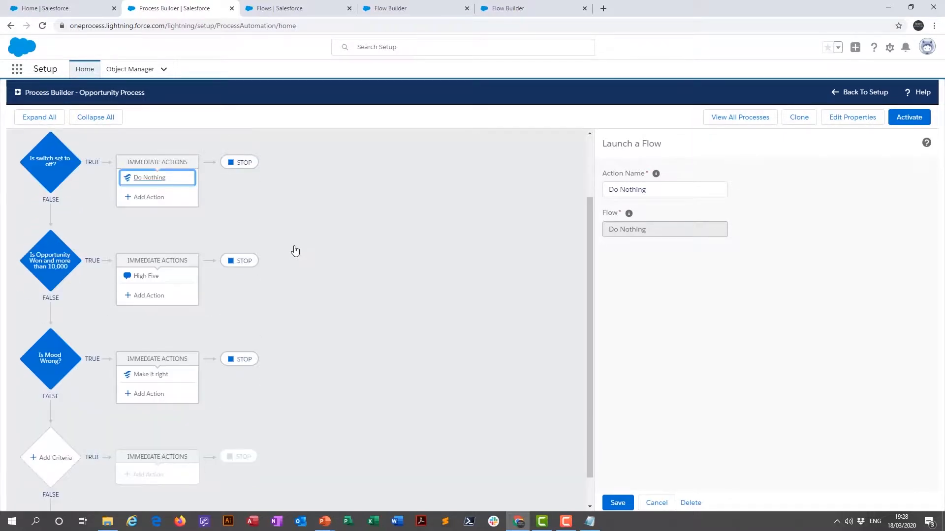
click(52, 256)
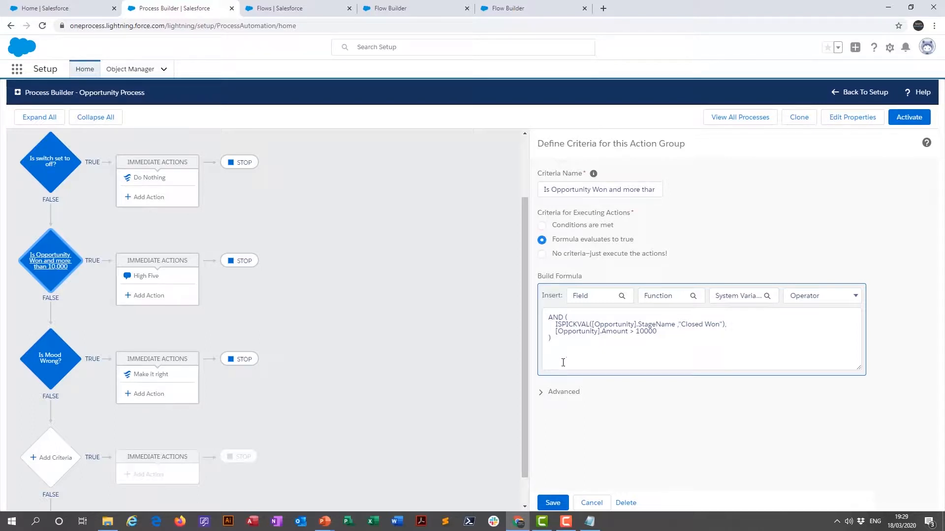
click(540, 394)
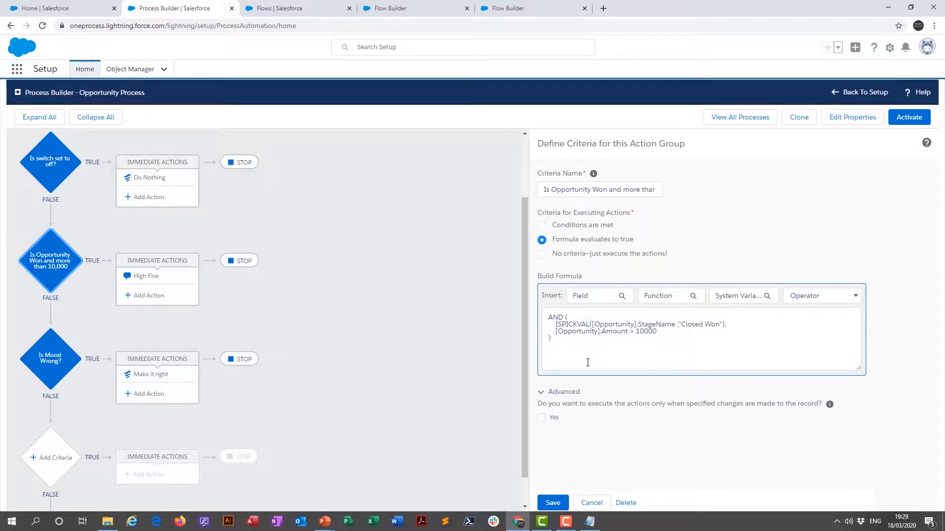
click(542, 418)
drag(559, 344, 547, 316)
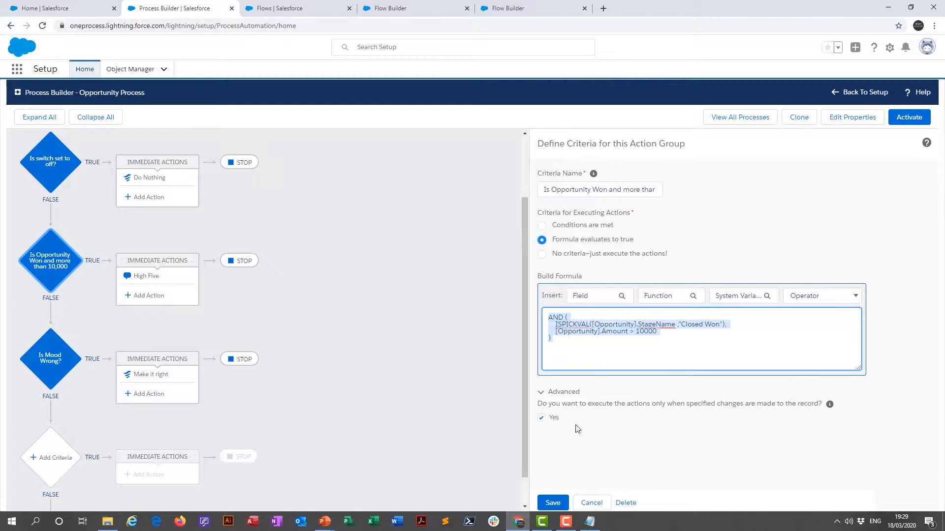
- Save the won-and-more-than-10,000 criteria, and examine its High Five Chatter post and the options for scheduling its actions
click(557, 503)
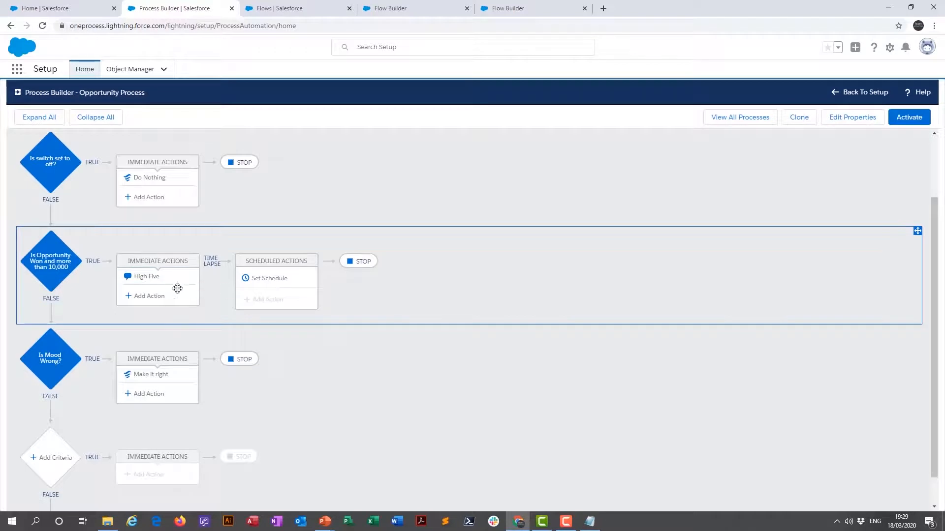
click(143, 280)
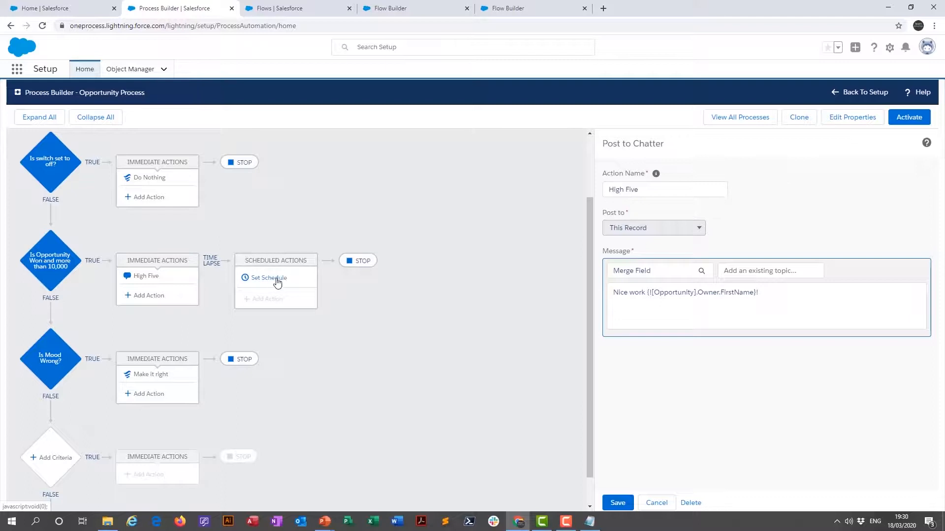
click(295, 279)
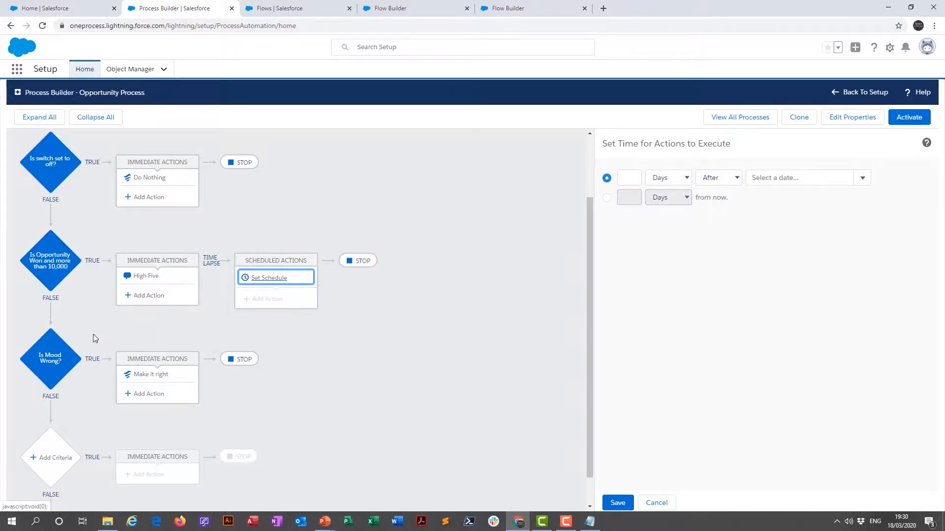
- Make the process evaluate the next criteria instead of stopping after the won-and-more-than-10,000 actions, and save the setting
click(356, 262)
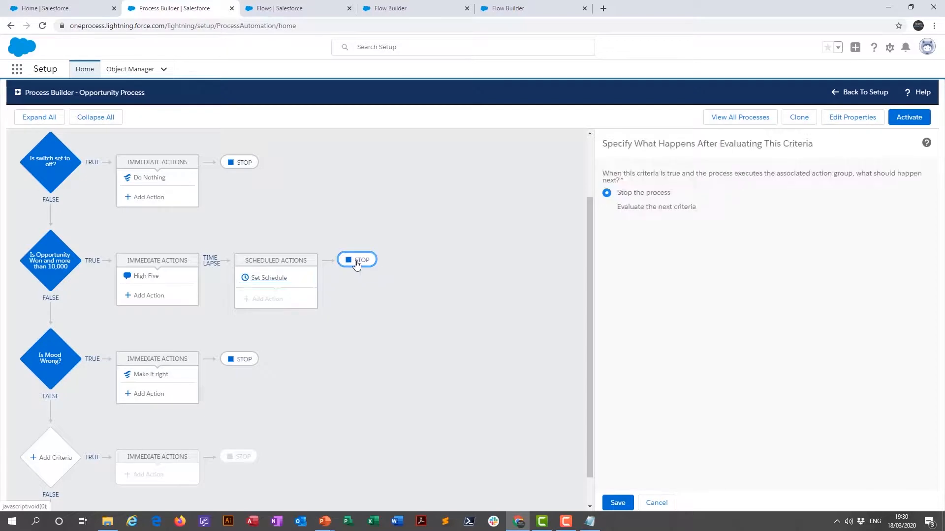
click(609, 207)
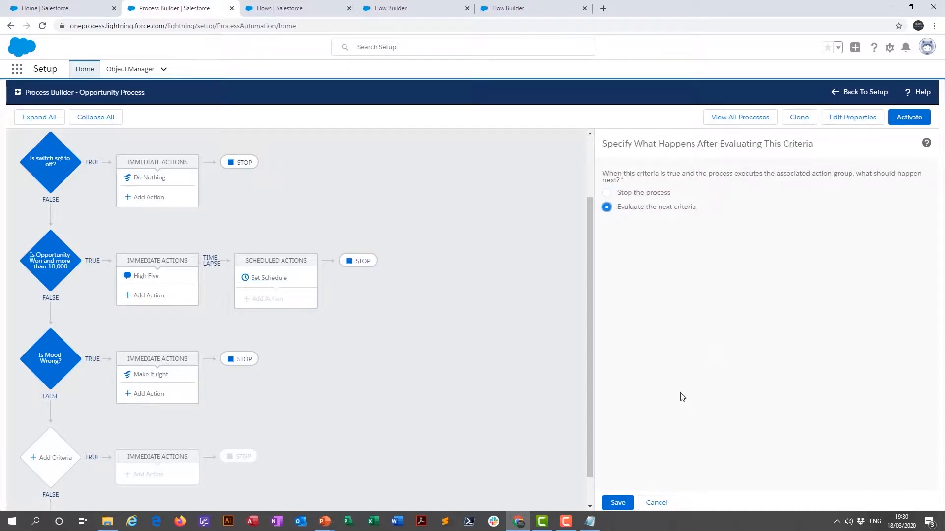
click(623, 503)
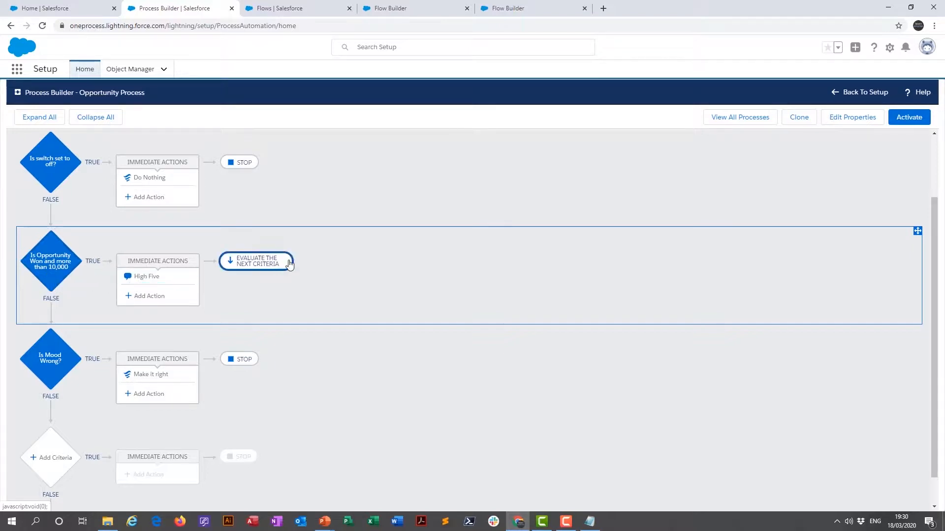
- In the "Is Mood Wrong?" criteria, choose to execute the actions only when specified changes are made, and save it
click(53, 365)
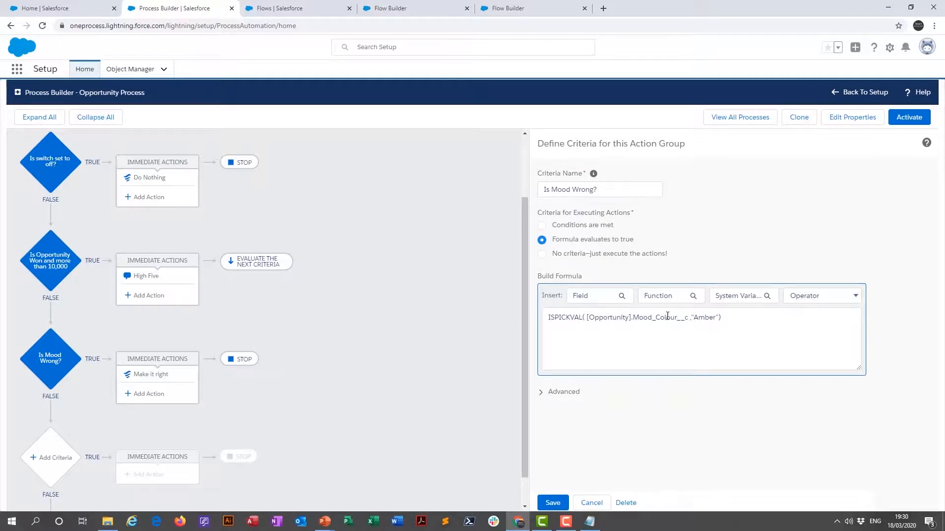
click(541, 395)
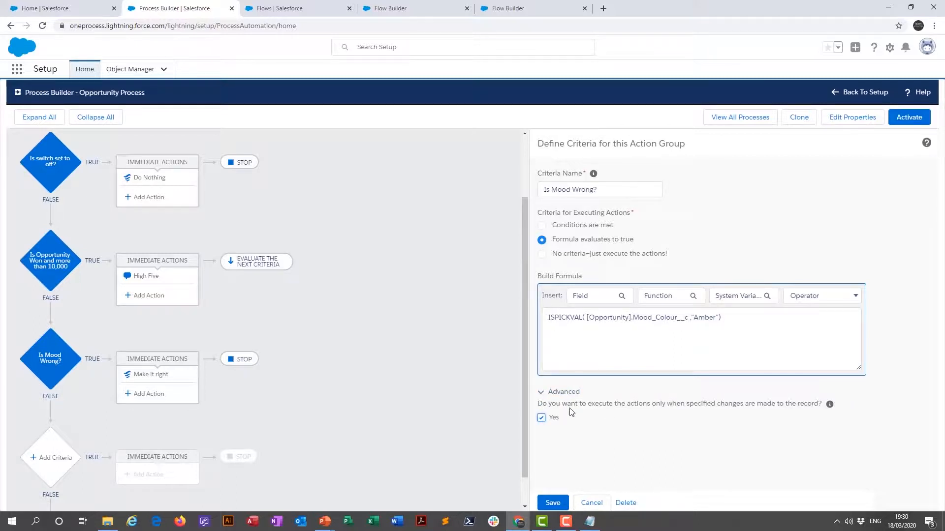
click(558, 503)
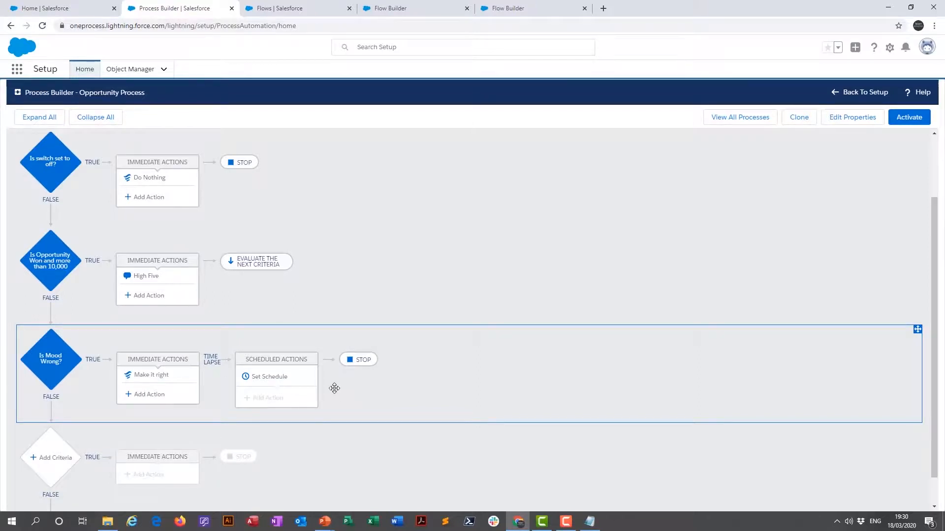
- Examine the Make it right action and schedule the mood criteria's time-based actions for 0 hours after the last modified date
click(158, 377)
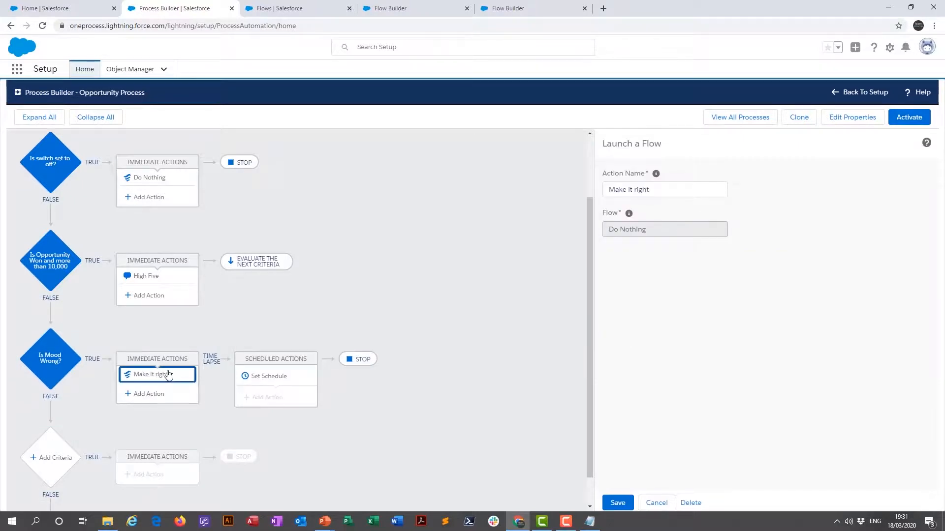
click(278, 377)
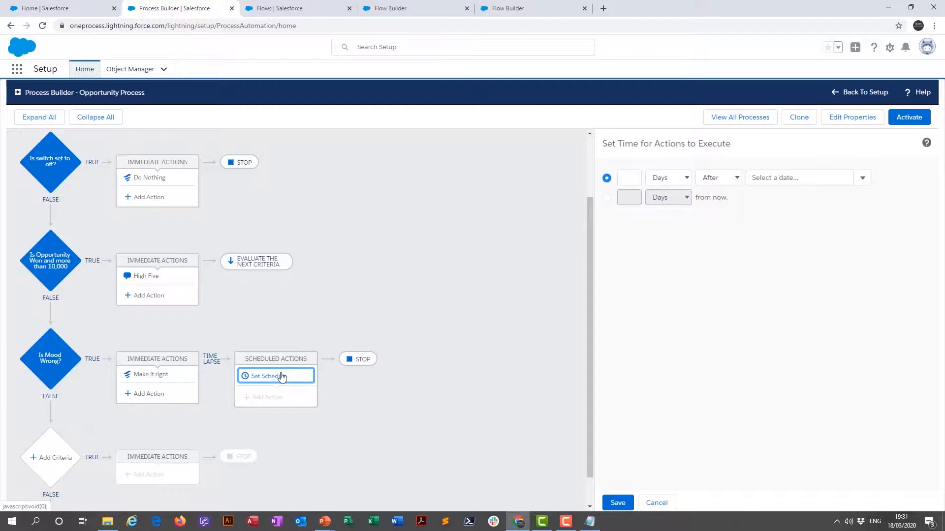
click(634, 177)
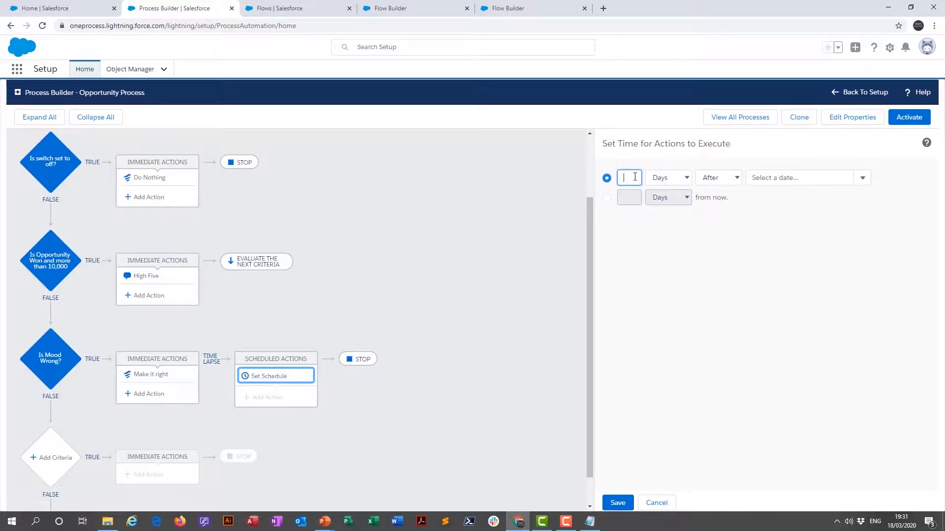
text(0)
click(686, 178)
click(669, 211)
click(861, 178)
click(771, 225)
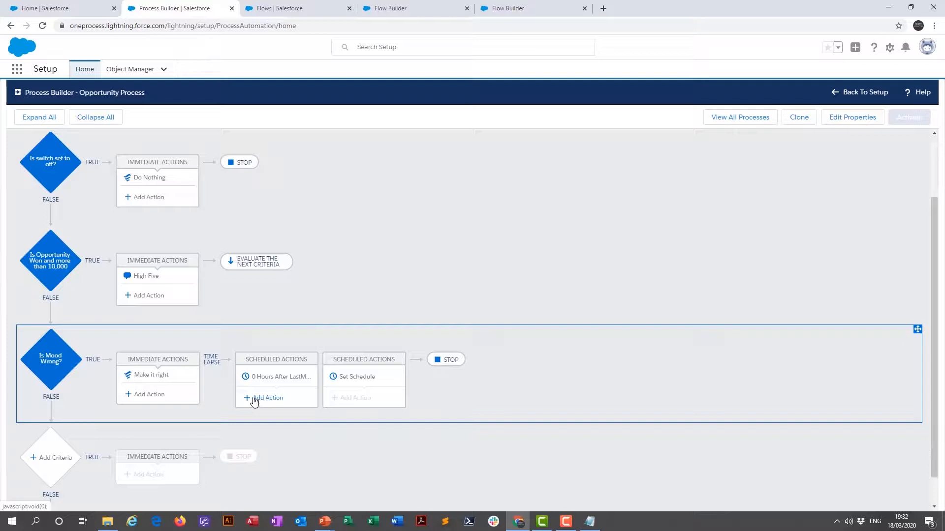
- Review the mood criteria and add a scheduled Update Records action named "Change to Gold" on the Opportunity record that started the process
click(55, 360)
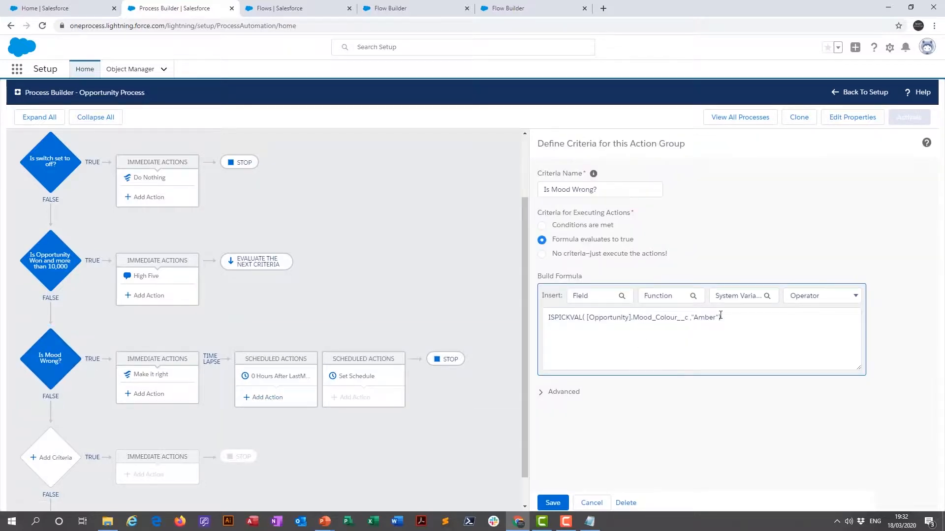
click(268, 398)
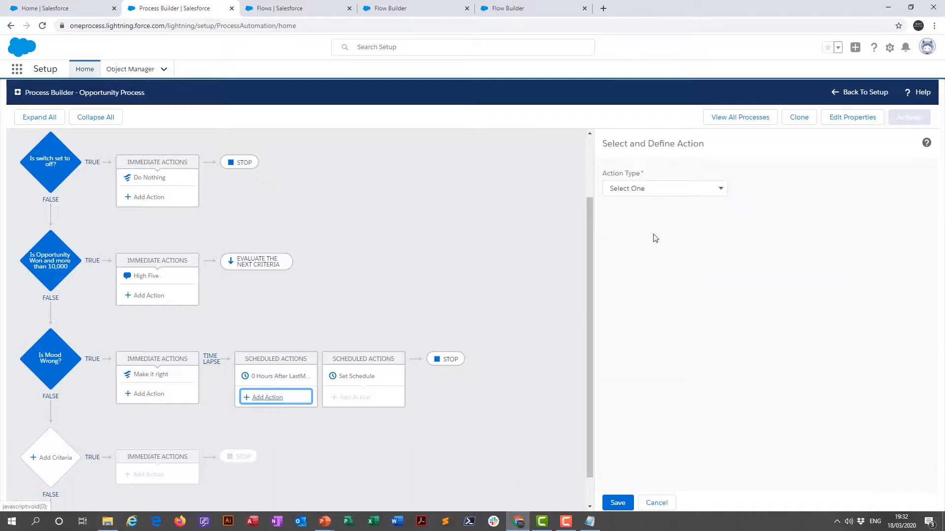
click(715, 190)
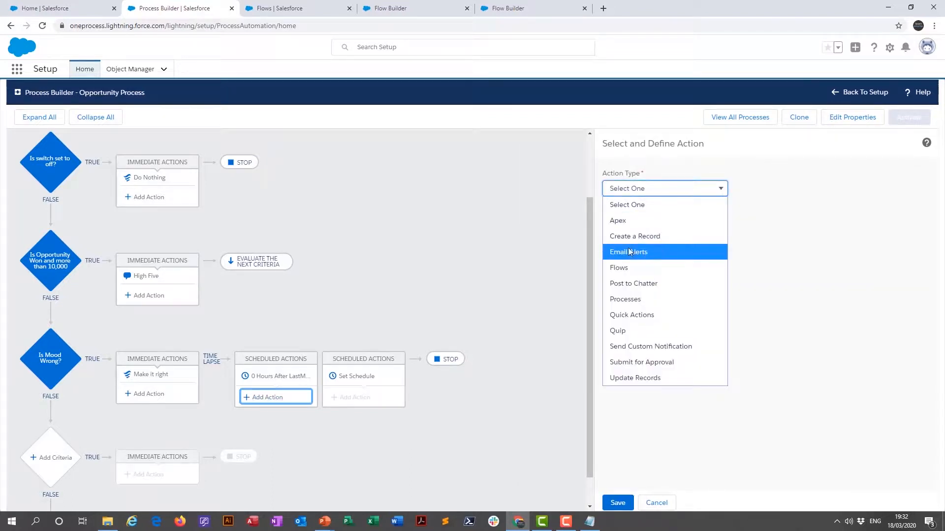
click(634, 378)
click(627, 229)
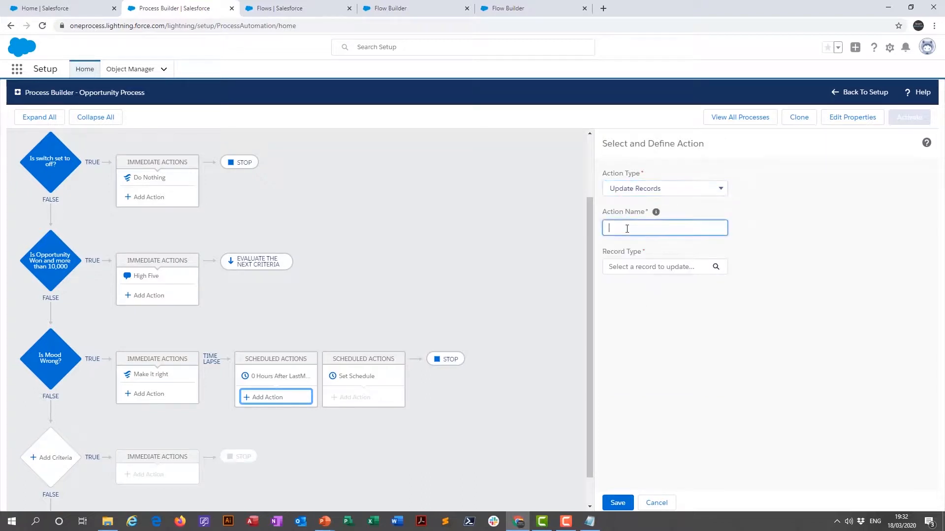
text(Change to Gold)
click(625, 266)
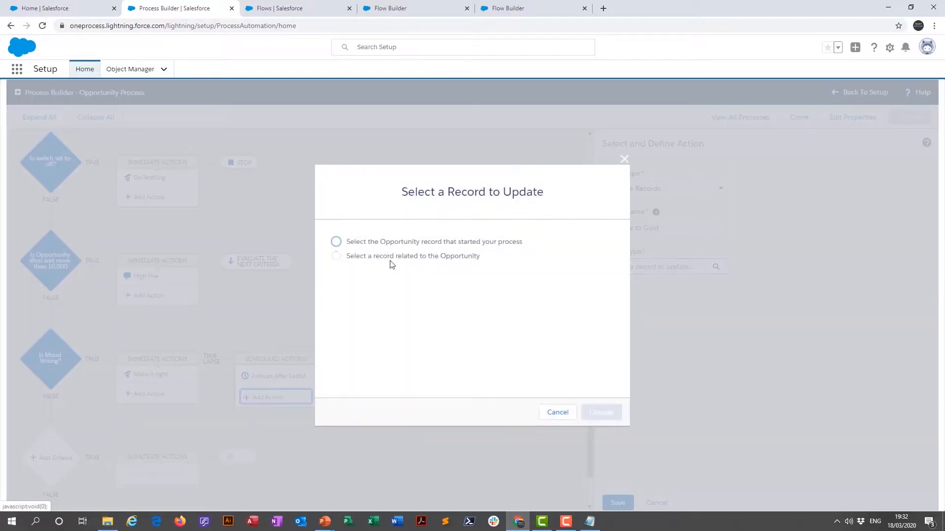
click(335, 242)
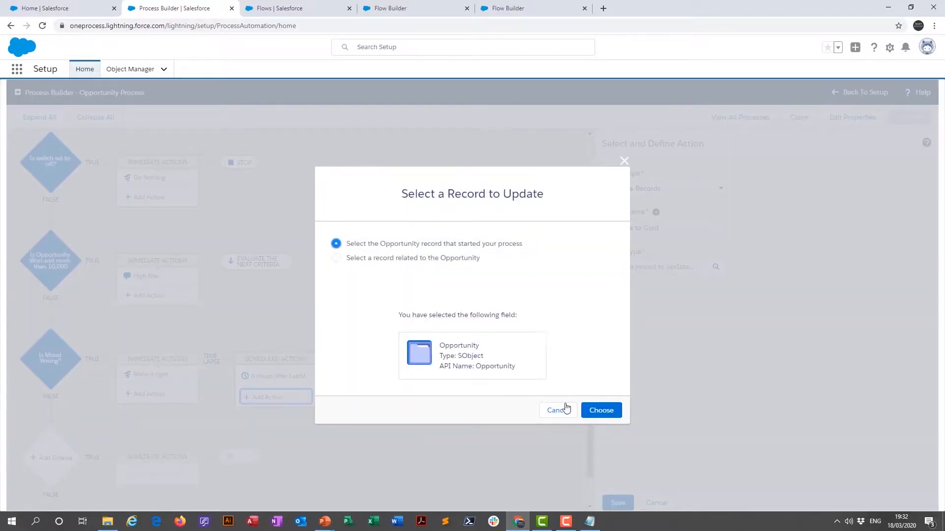
click(602, 411)
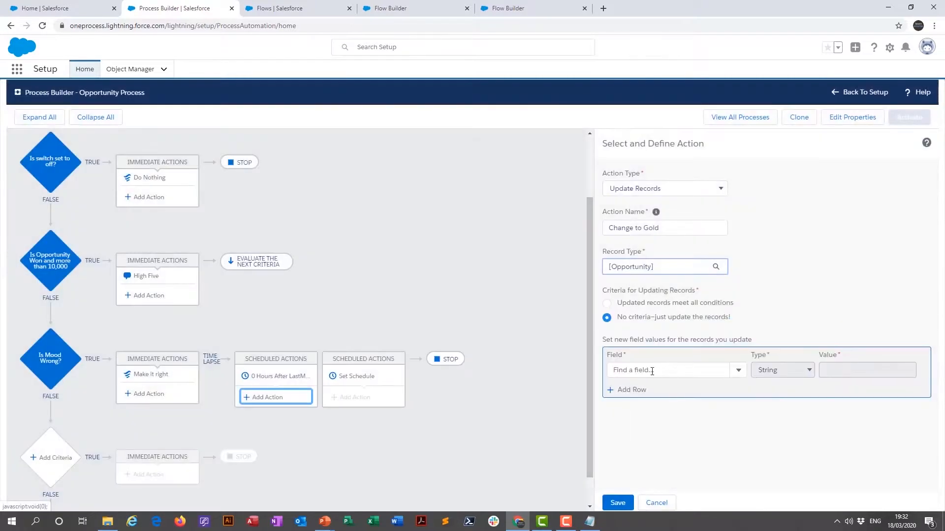
- Have the Change to Gold action set the Mood Colour field to Gold, and save the action
click(738, 370)
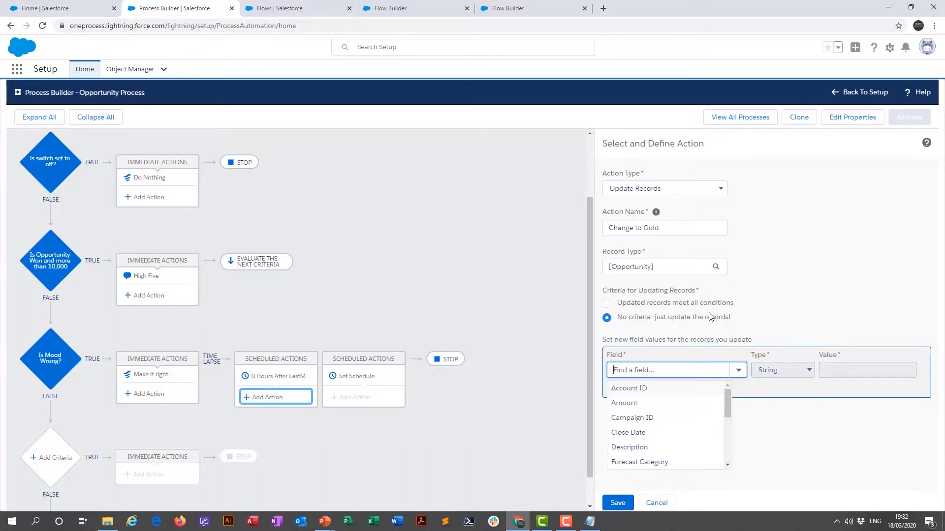
drag(728, 398, 730, 424)
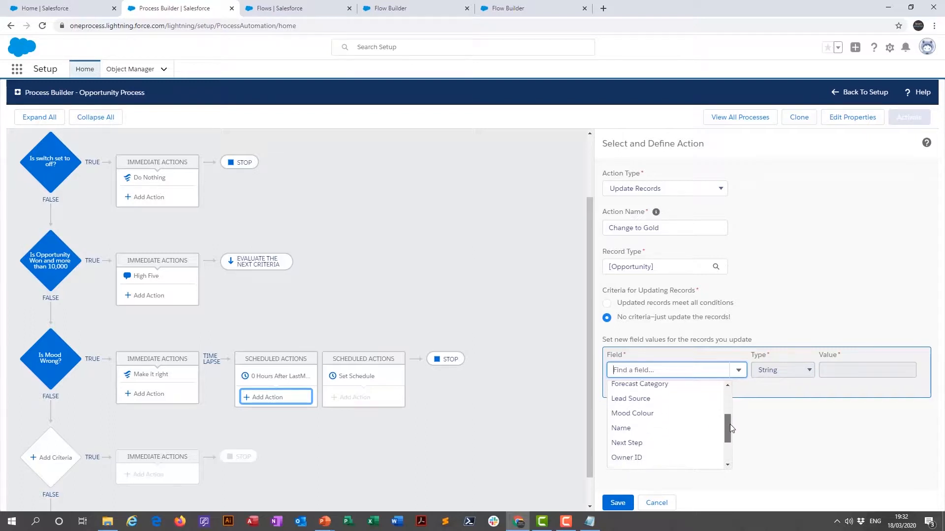
click(621, 414)
click(882, 371)
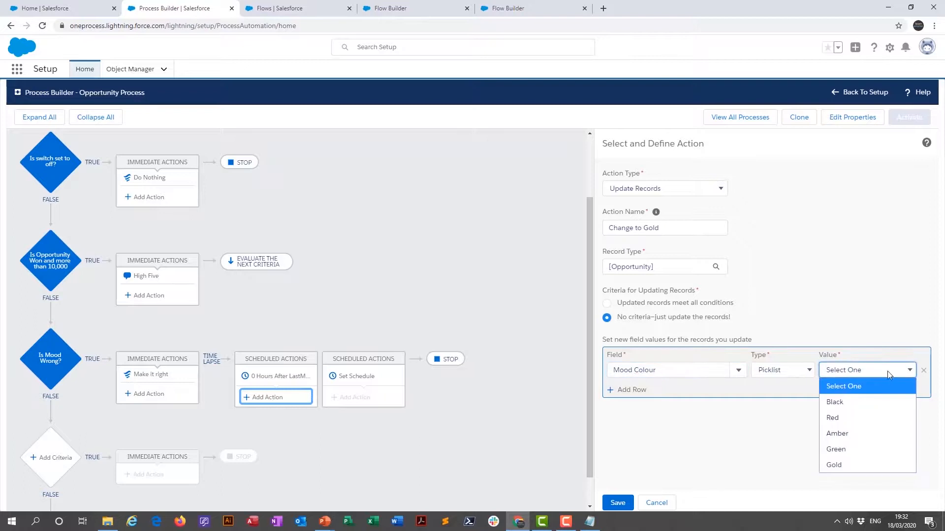
click(837, 464)
click(617, 502)
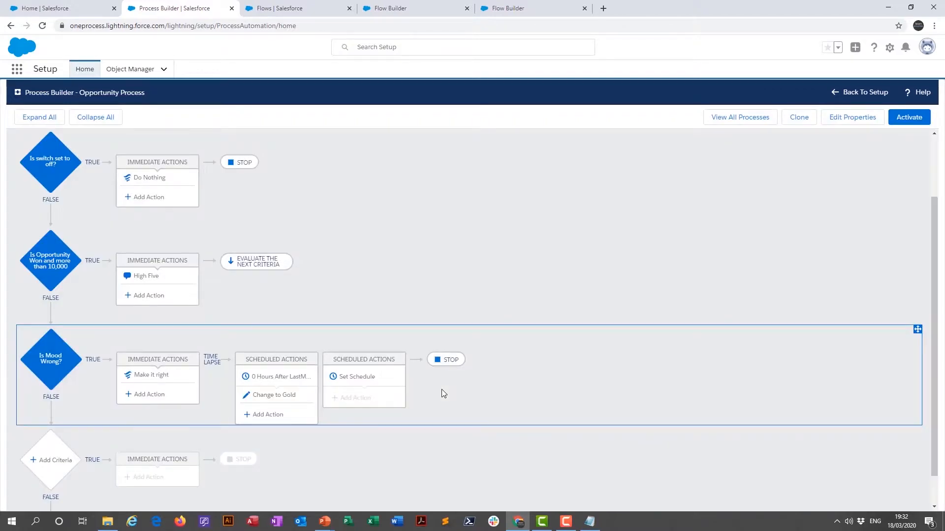
- Activate the Opportunity Process and open the "Global media 10,000 widgets" opportunity in the Sales app
click(907, 120)
click(588, 349)
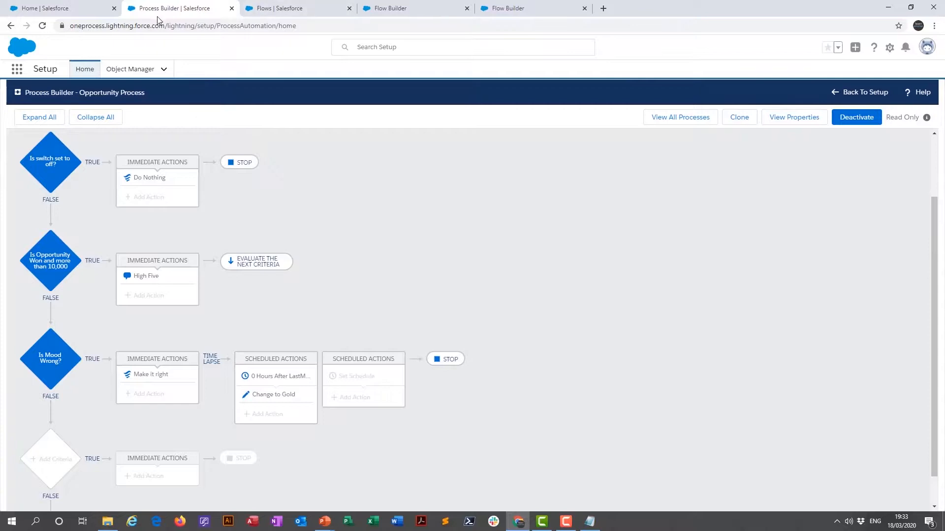
click(87, 13)
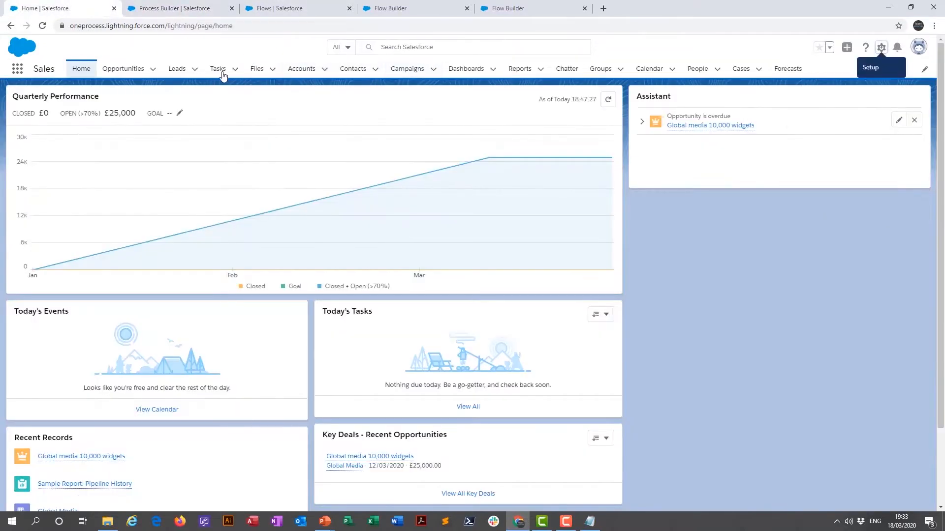
click(123, 69)
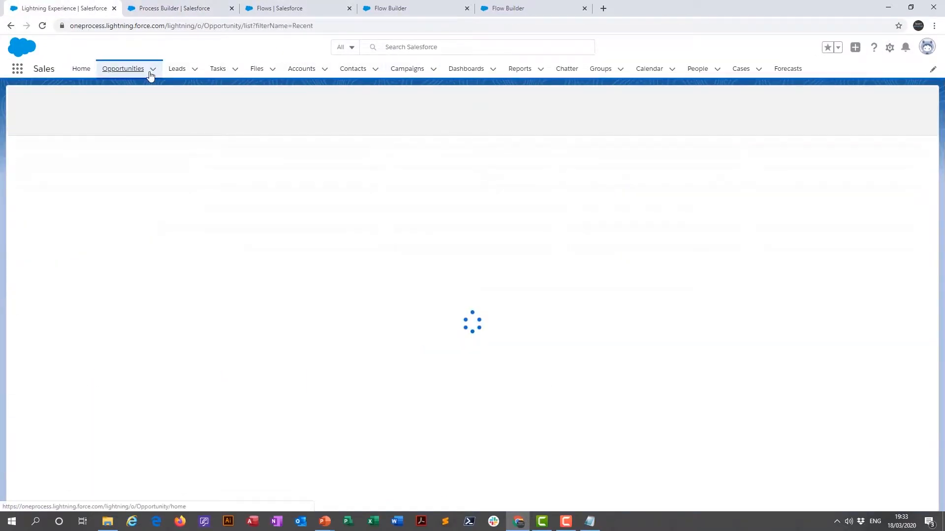
click(88, 158)
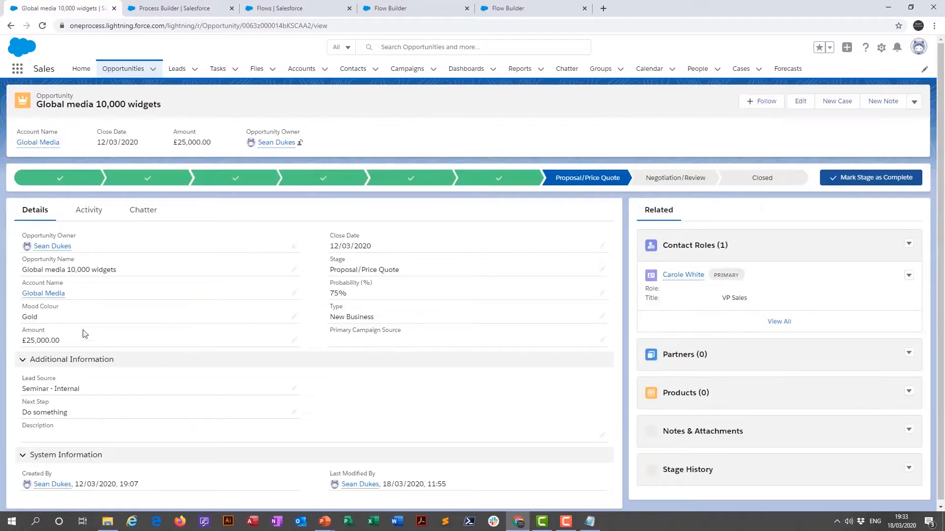
- Set the opportunity's Mood Colour to Red, save the record and reload it to check the field
click(295, 321)
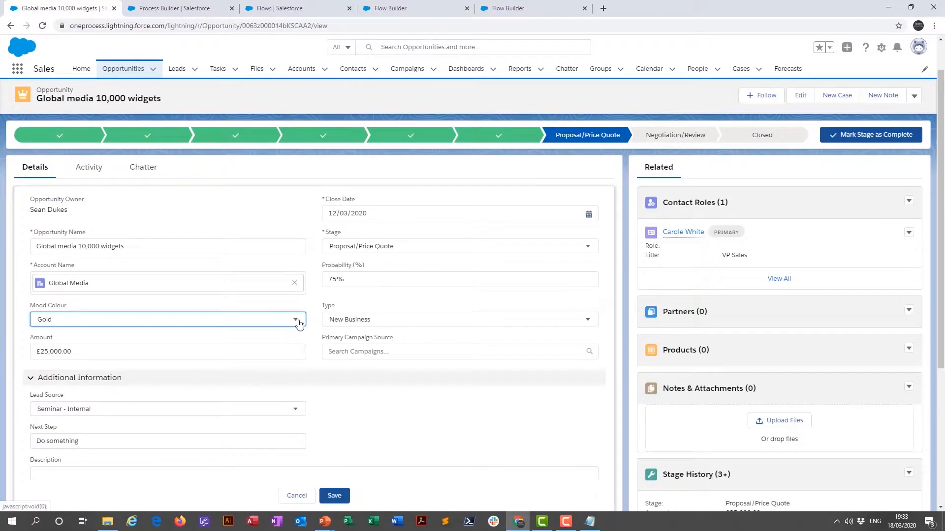
click(298, 320)
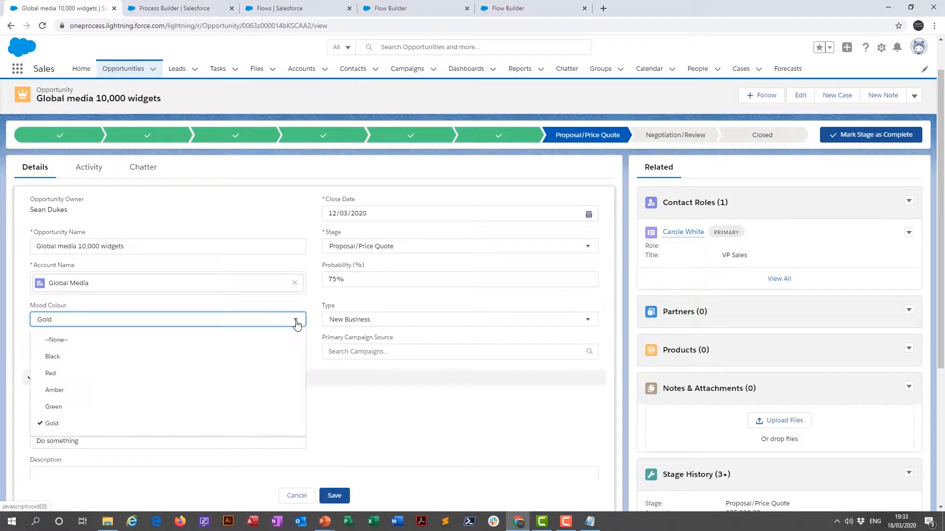
click(60, 374)
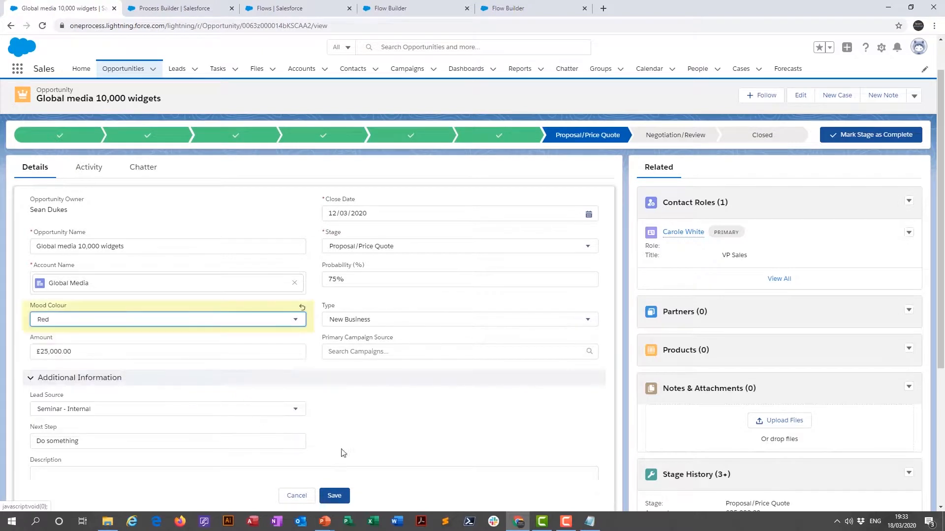
click(335, 496)
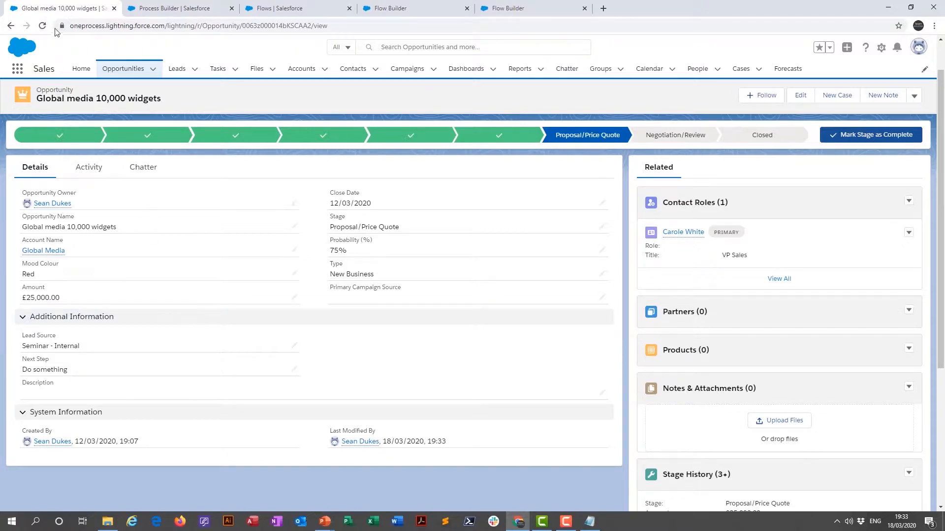
click(41, 26)
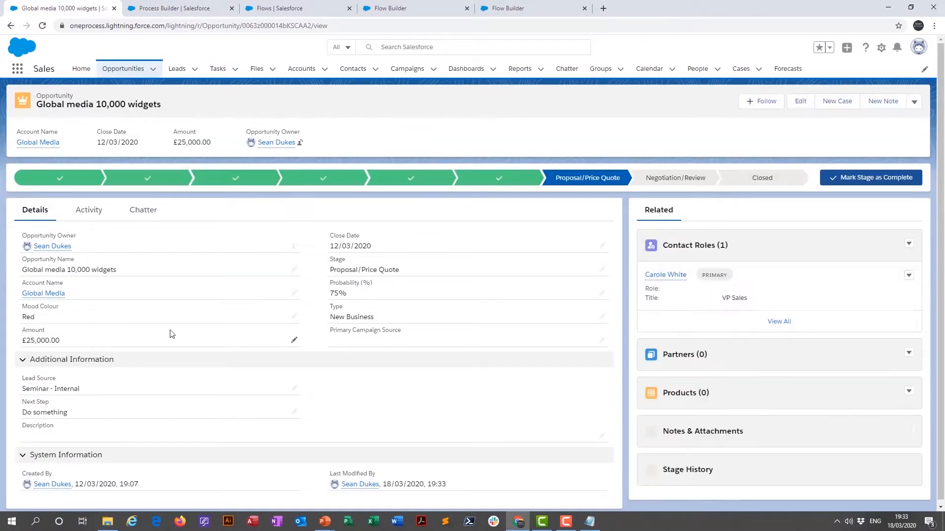
- Set the opportunity's Mood Colour to Amber, save the record and reload it to check the field
click(294, 317)
click(76, 321)
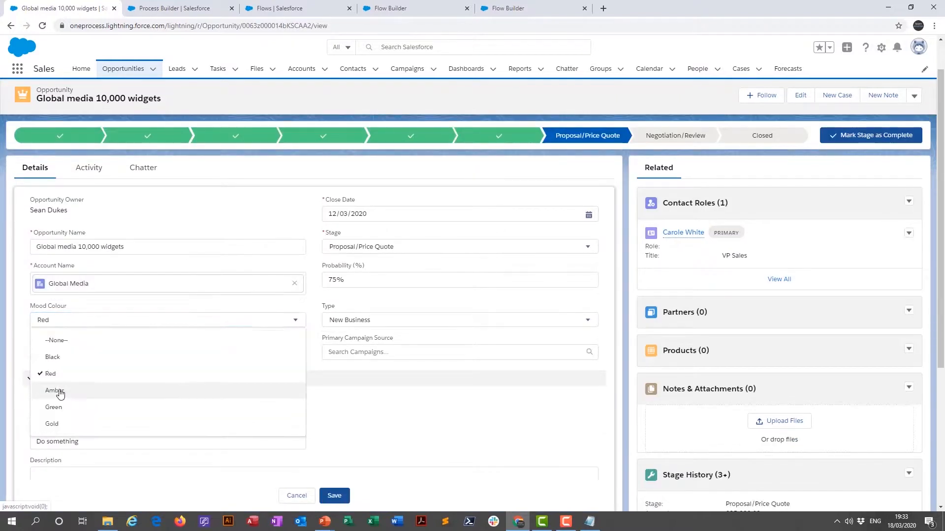
click(55, 391)
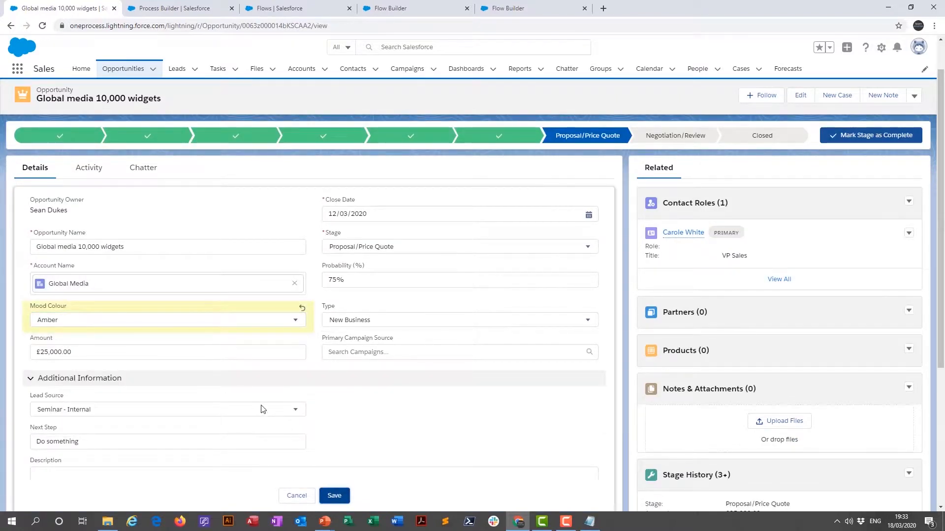
key(ctrl+s)
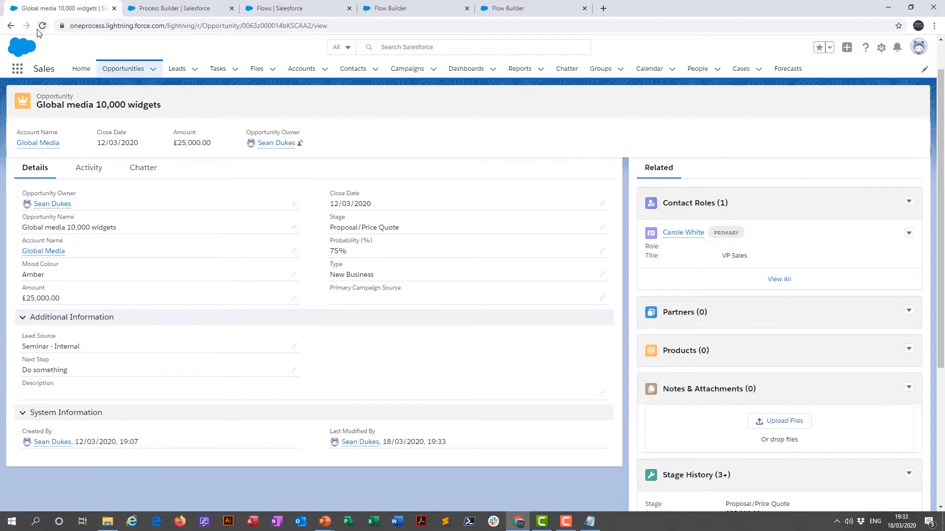
click(40, 30)
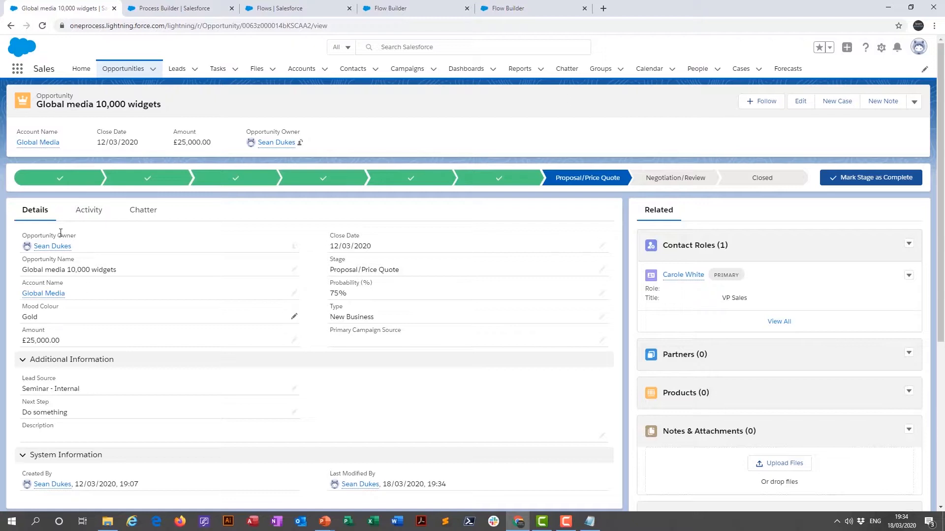
- Review the scheduled Change to Gold action in the Opportunity Process, and return to the "Global media 10,000 widgets" opportunity
click(182, 8)
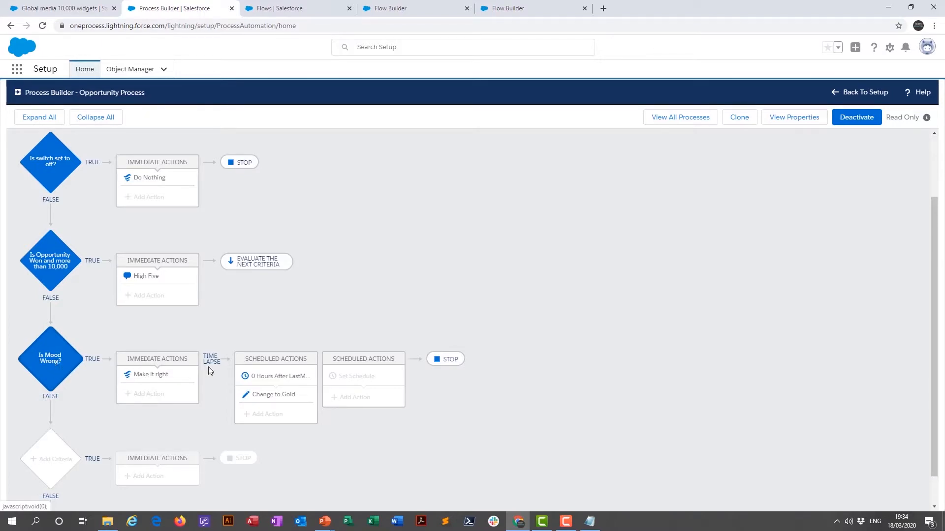
click(281, 399)
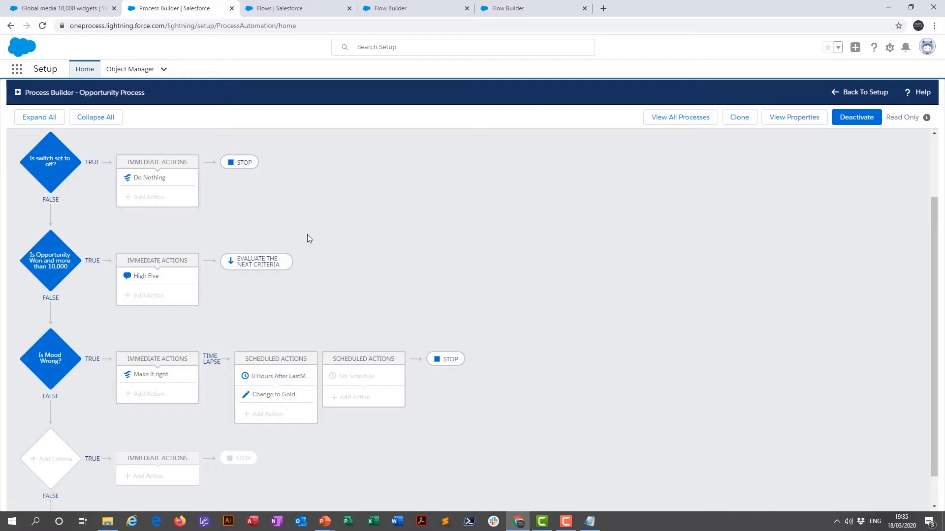
click(34, 7)
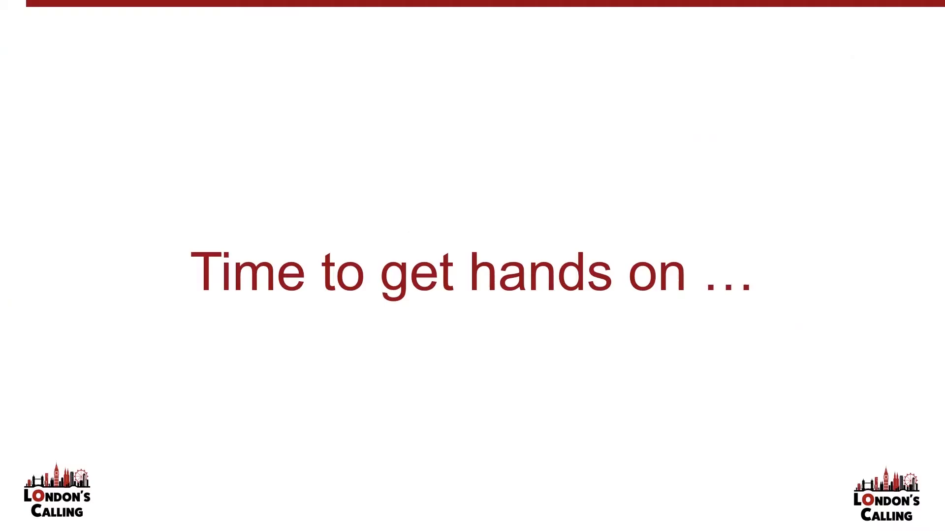
drag(944, 276, 855, 301)
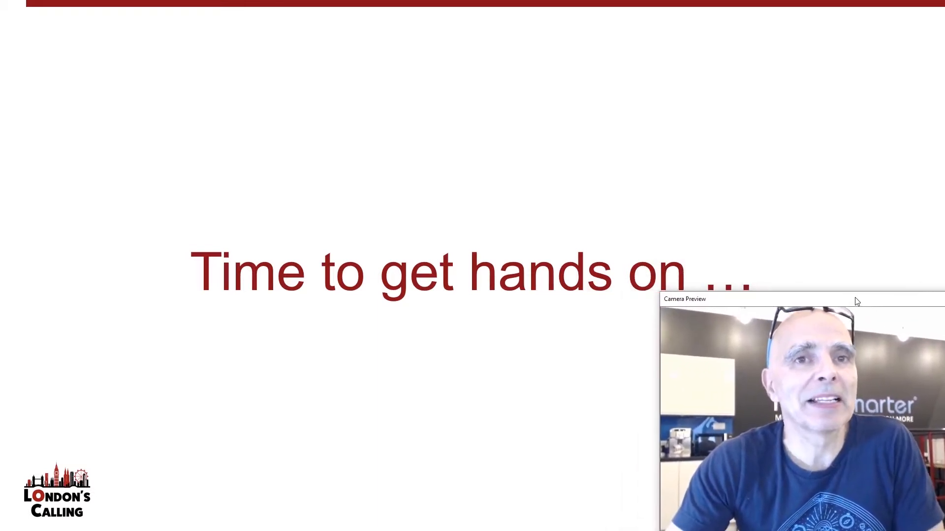
click(388, 365)
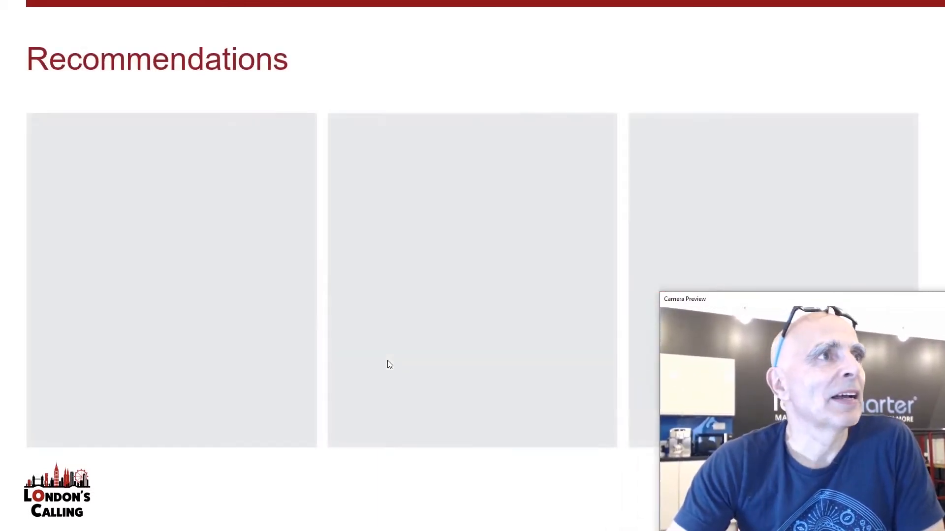